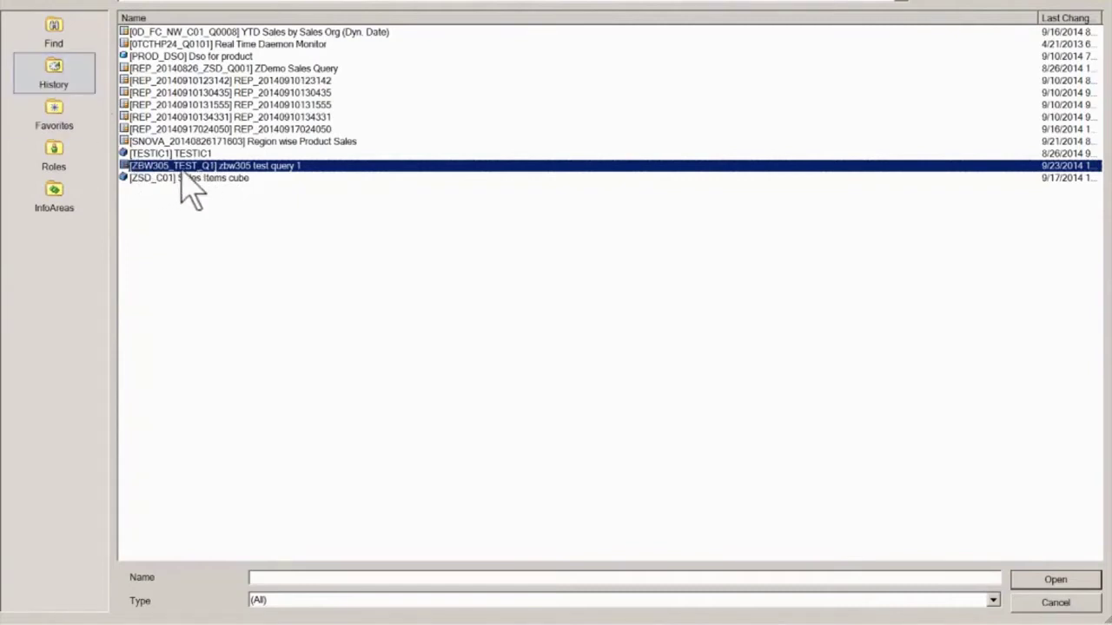
# Step: Open the query [ZBW305_TEST_Q1] zbw305 test query 1 from the Open Query history
pyautogui.doubleClick(186, 166)
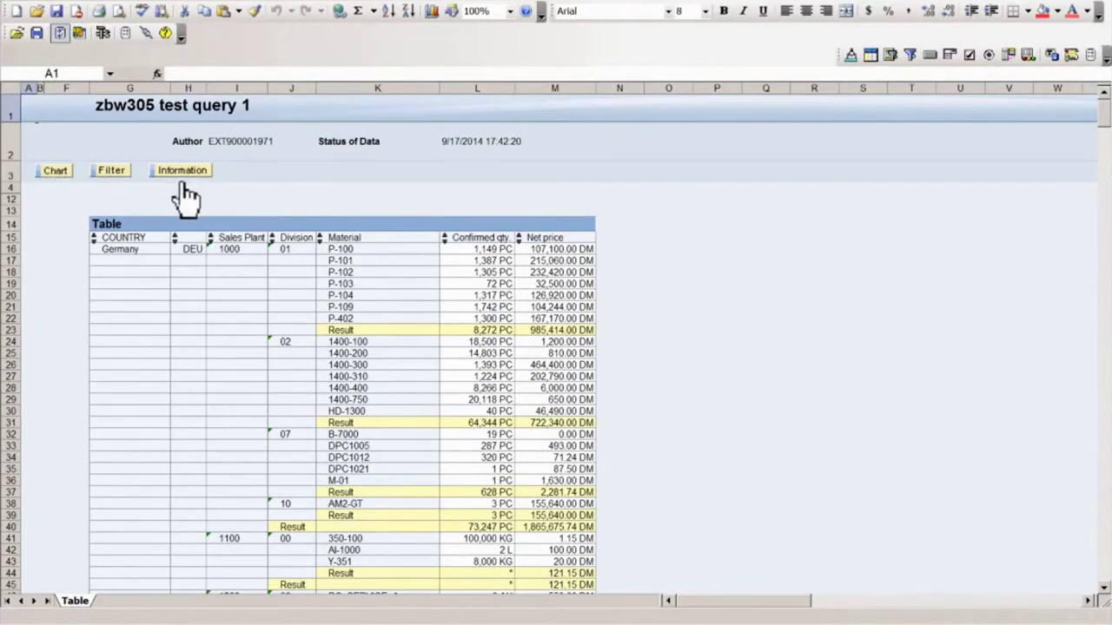
# Step: Show the Filter panel beside the table and bring up the context menu on the COUNTRY filter cell D15
pyautogui.click(111, 176)
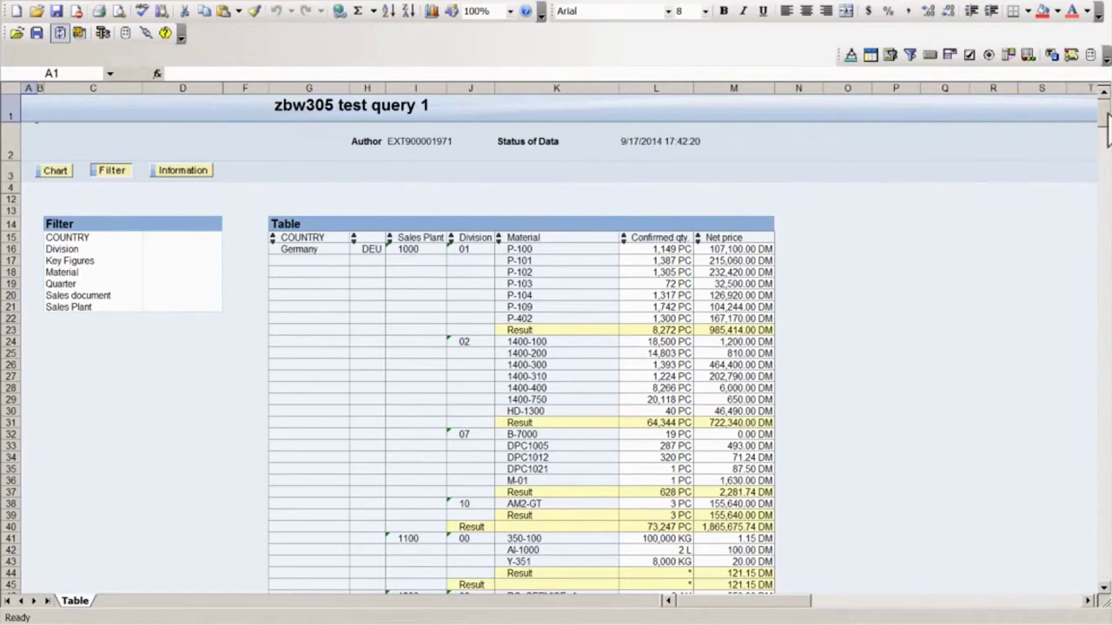
pyautogui.moveTo(1107, 126)
pyautogui.mouseDown()
pyautogui.moveTo(1104, 203)
pyautogui.moveTo(1104, 112)
pyautogui.mouseUp()
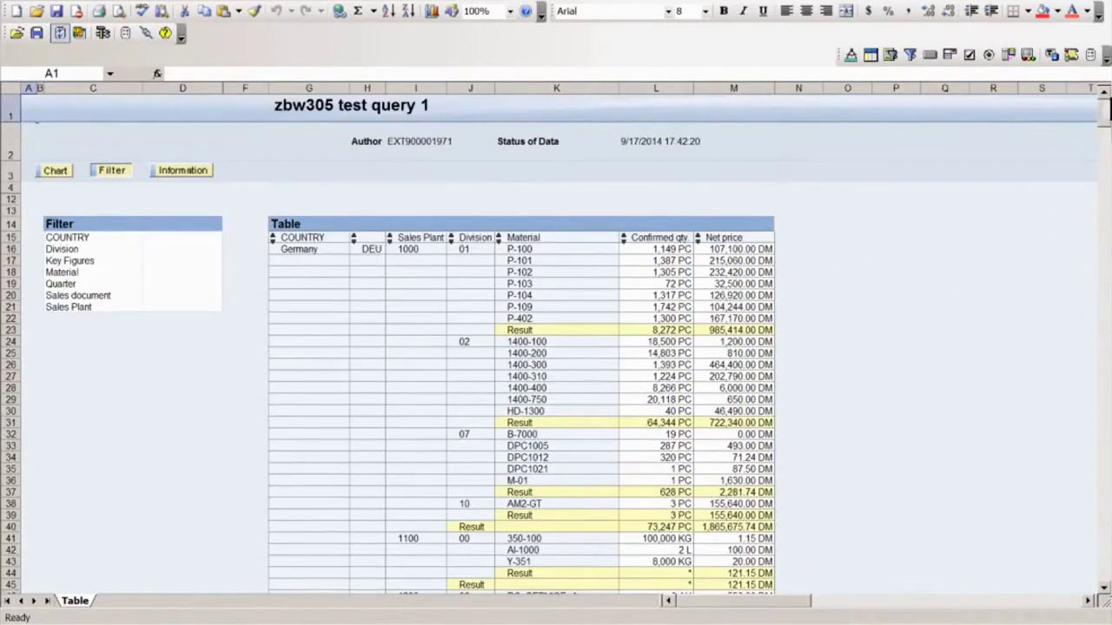
pyautogui.click(172, 238)
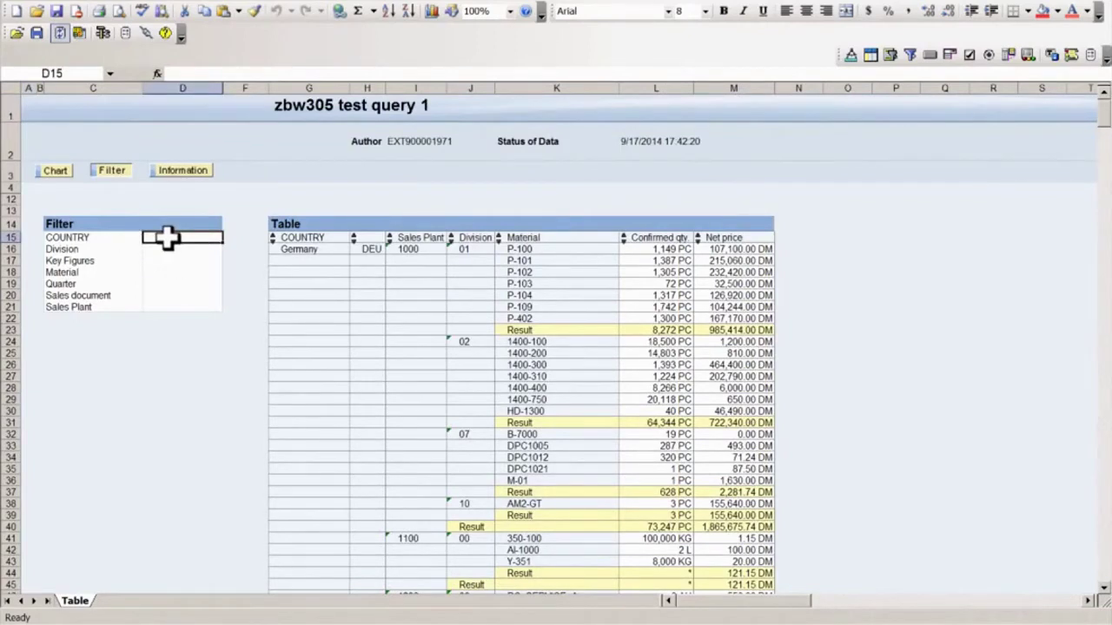
pyautogui.rightClick(167, 239)
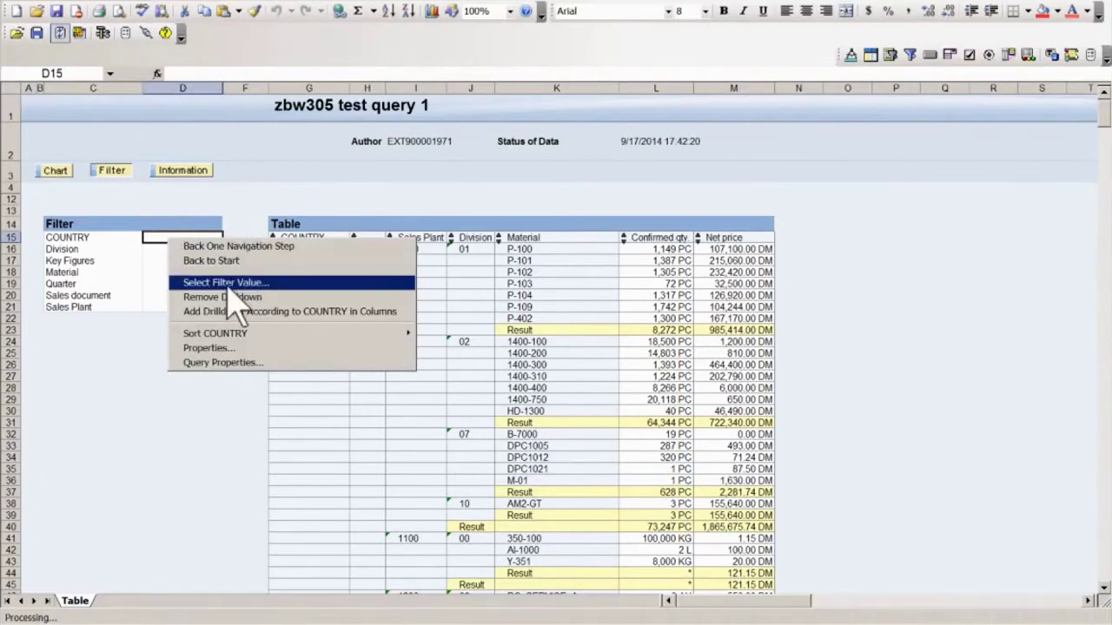
pyautogui.click(157, 233)
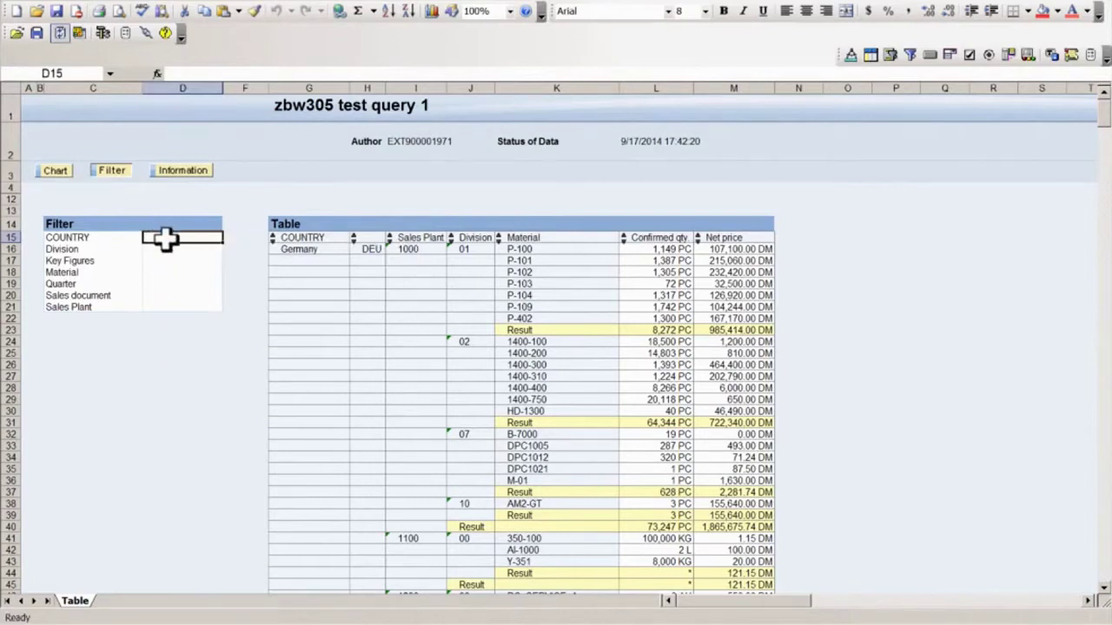
pyautogui.rightClick(166, 241)
# Step: Set the COUNTRY filter to India [IND], chosen from the Single Values list
pyautogui.click(207, 284)
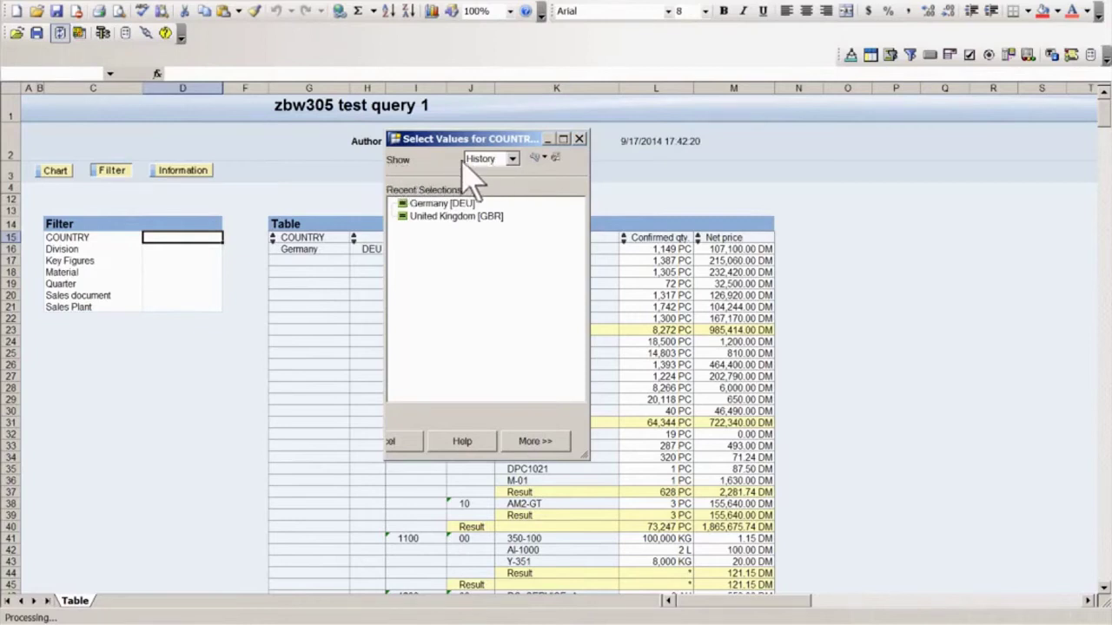
pyautogui.click(500, 159)
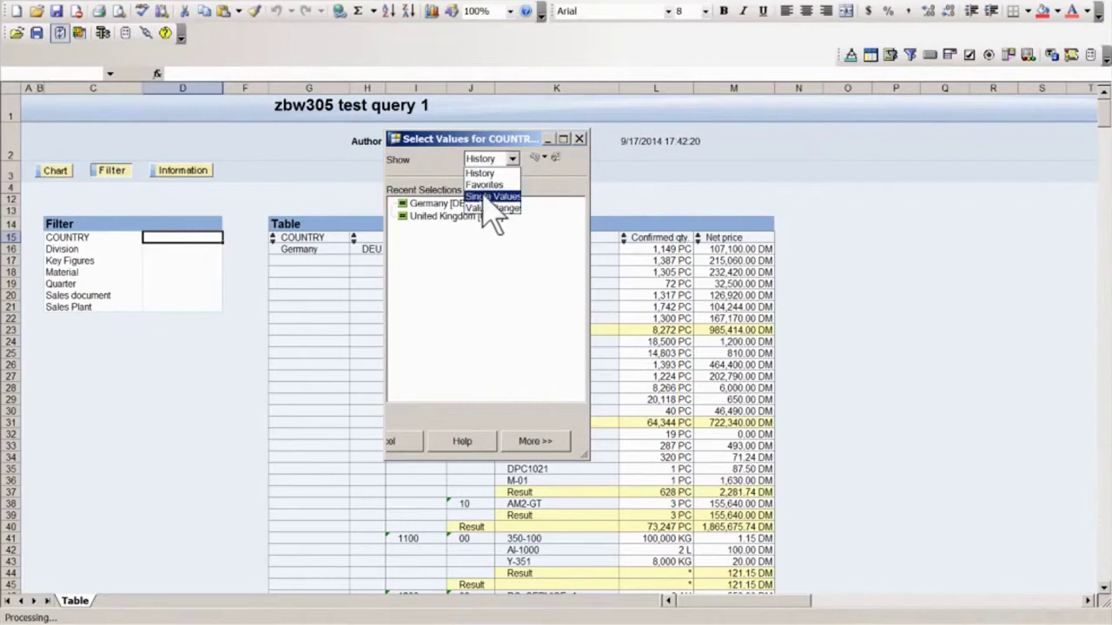
pyautogui.click(515, 197)
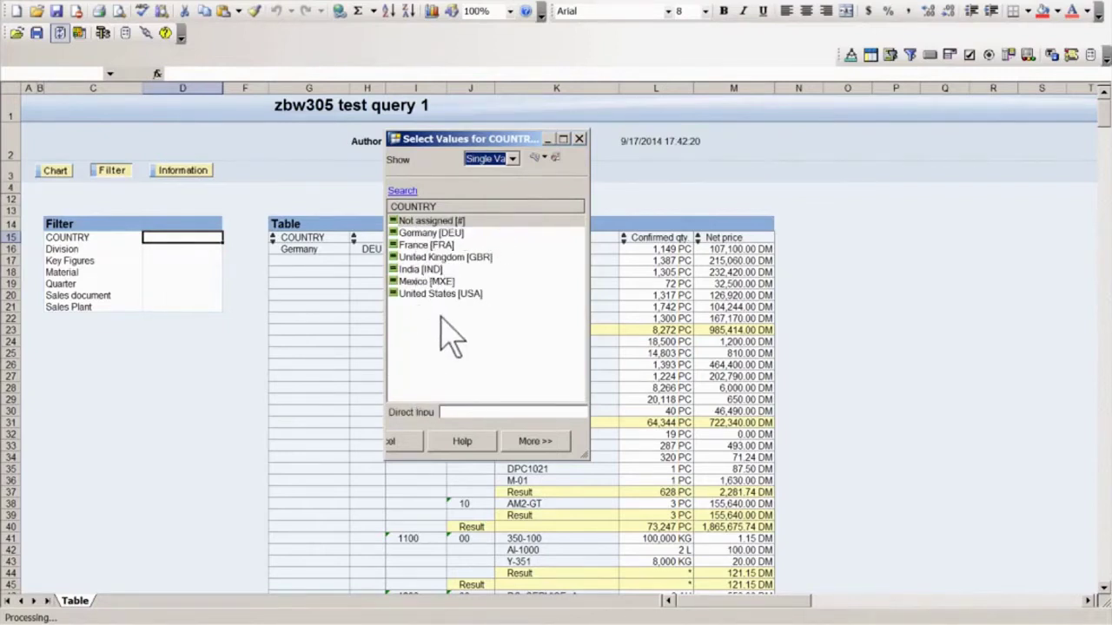
pyautogui.click(443, 270)
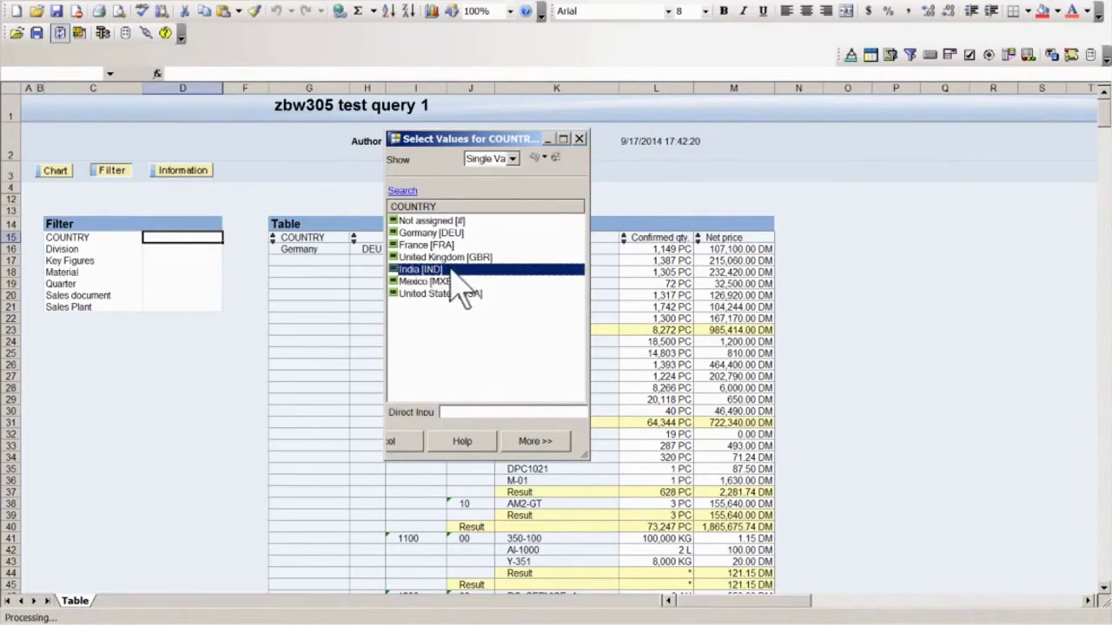
pyautogui.doubleClick(452, 269)
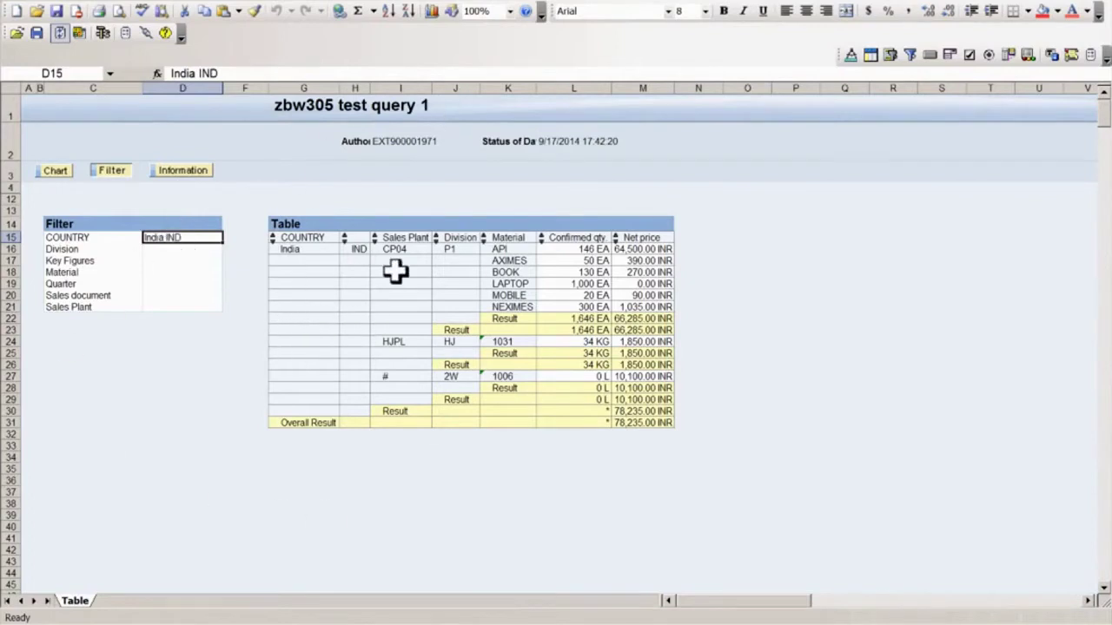
# Step: Go back one navigation step to drop the India filter, then review all countries' rows
pyautogui.rightClick(433, 276)
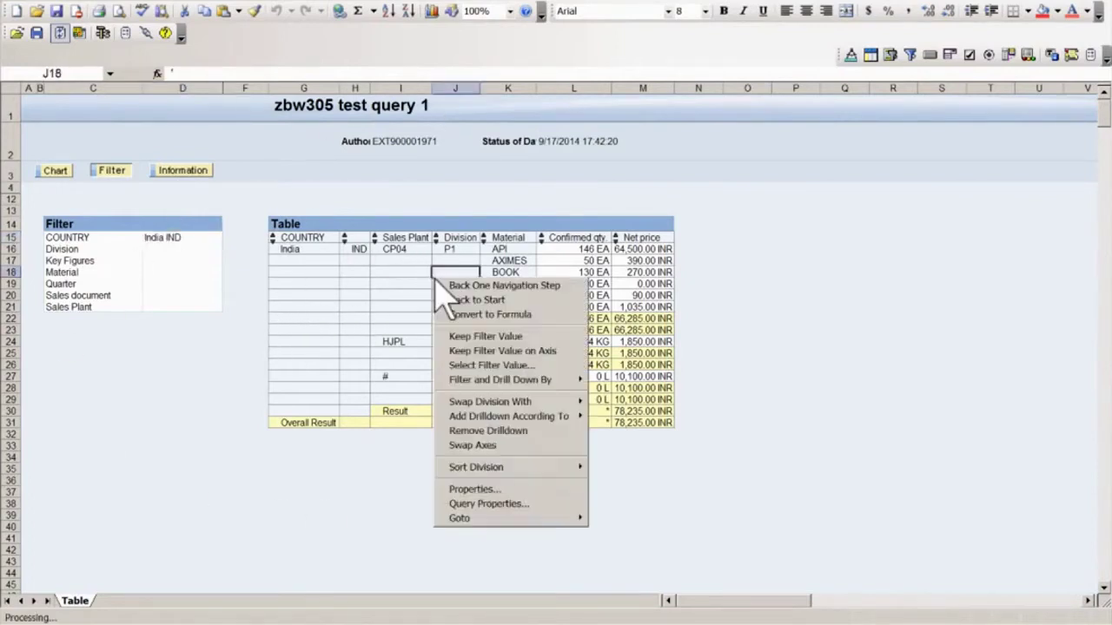
pyautogui.click(521, 286)
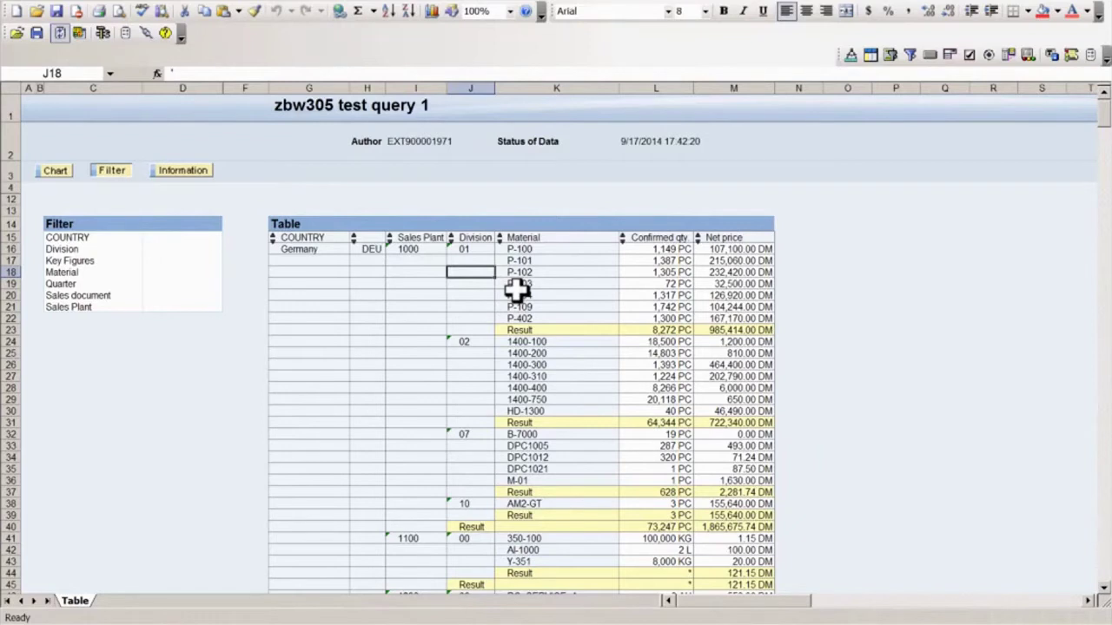
pyautogui.scroll(-4, 595, 305)
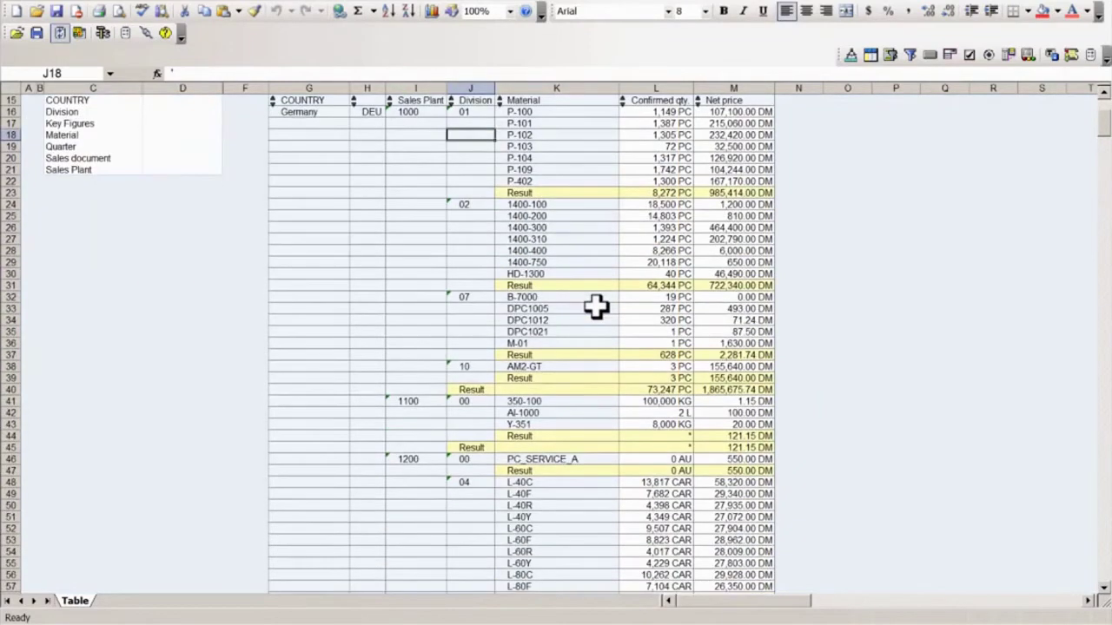
pyautogui.scroll(-12, 596, 305)
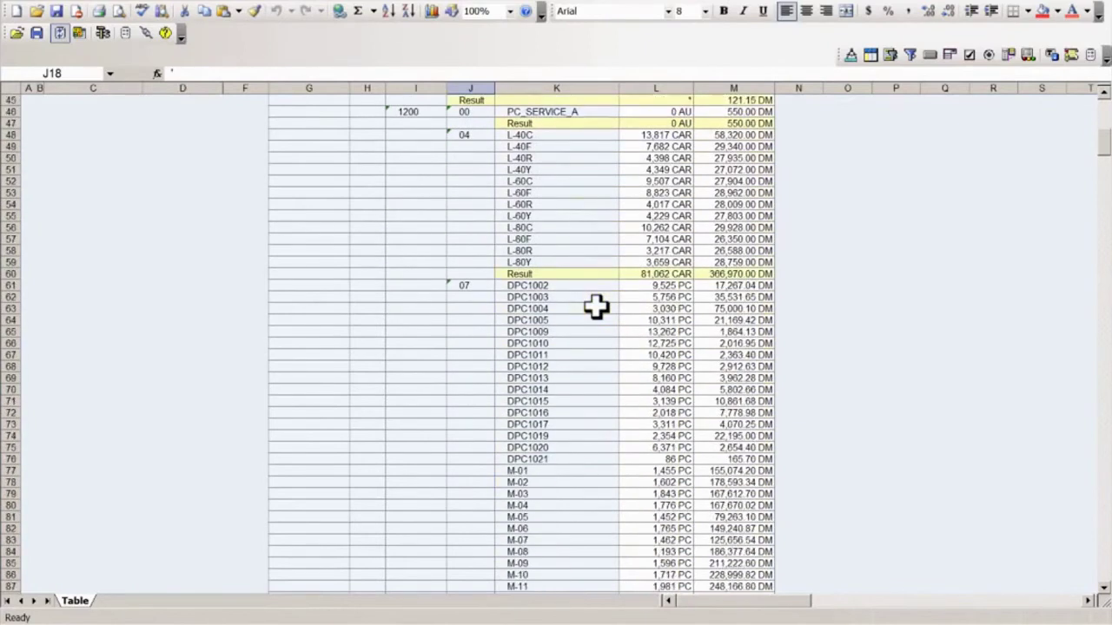
pyautogui.scroll(-12, 596, 306)
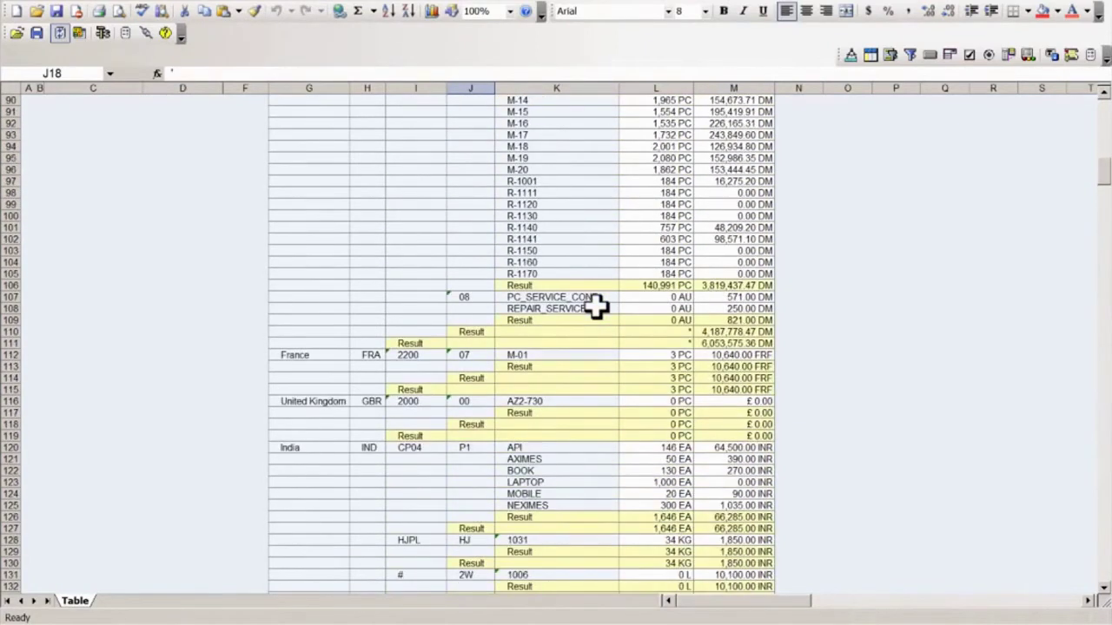
pyautogui.scroll(20, 596, 305)
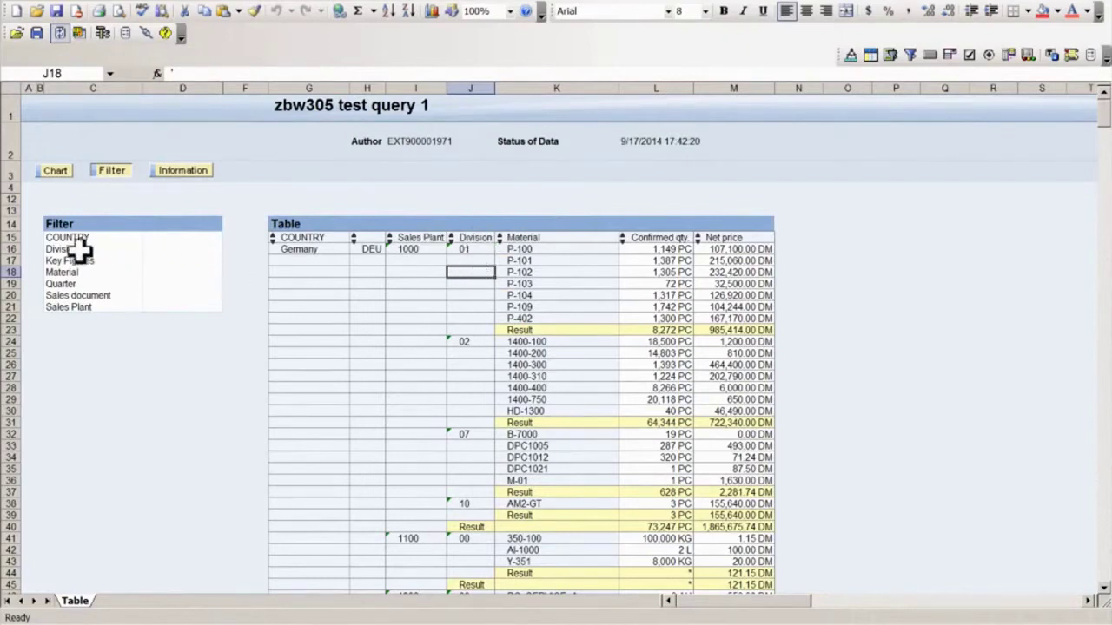
# Step: Start a Between value range on the Division filter with lower bound 01
pyautogui.click(158, 249)
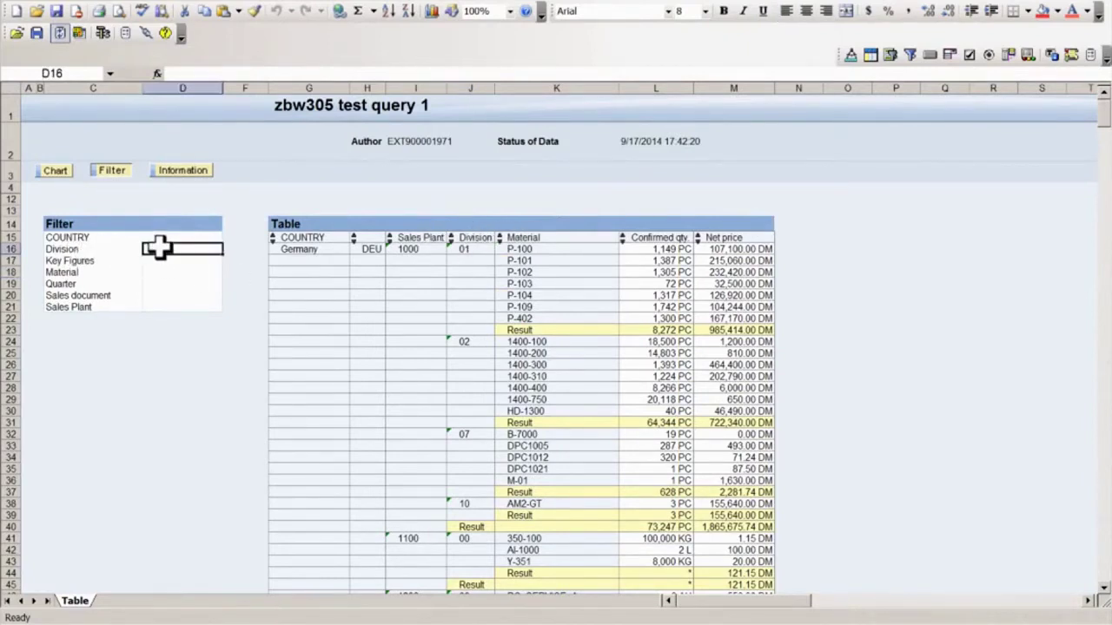
pyautogui.doubleClick(159, 249)
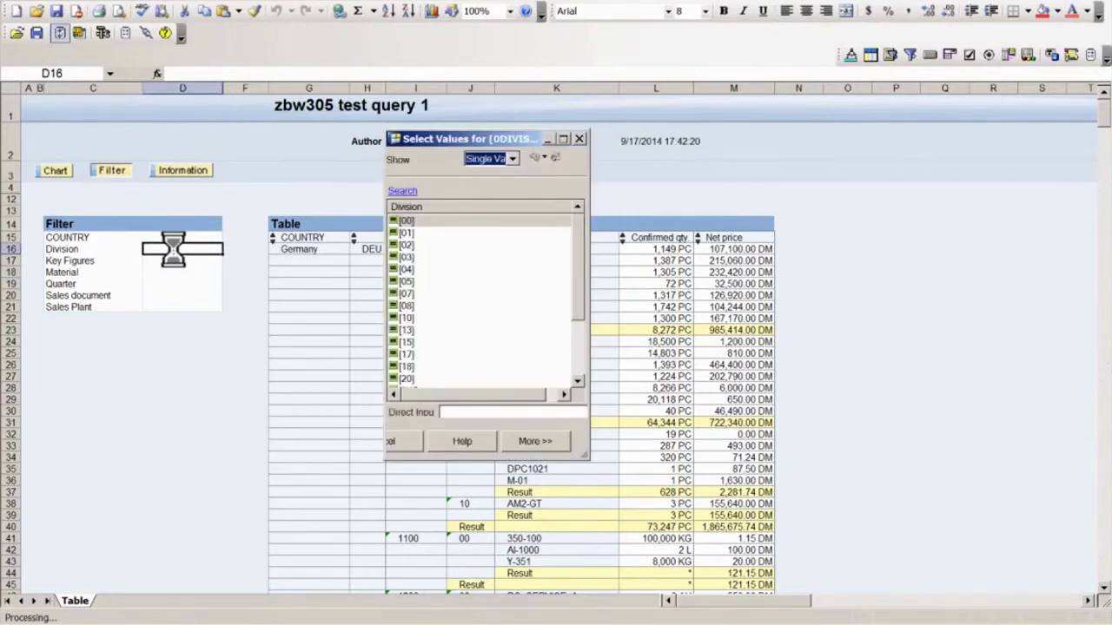
pyautogui.click(512, 159)
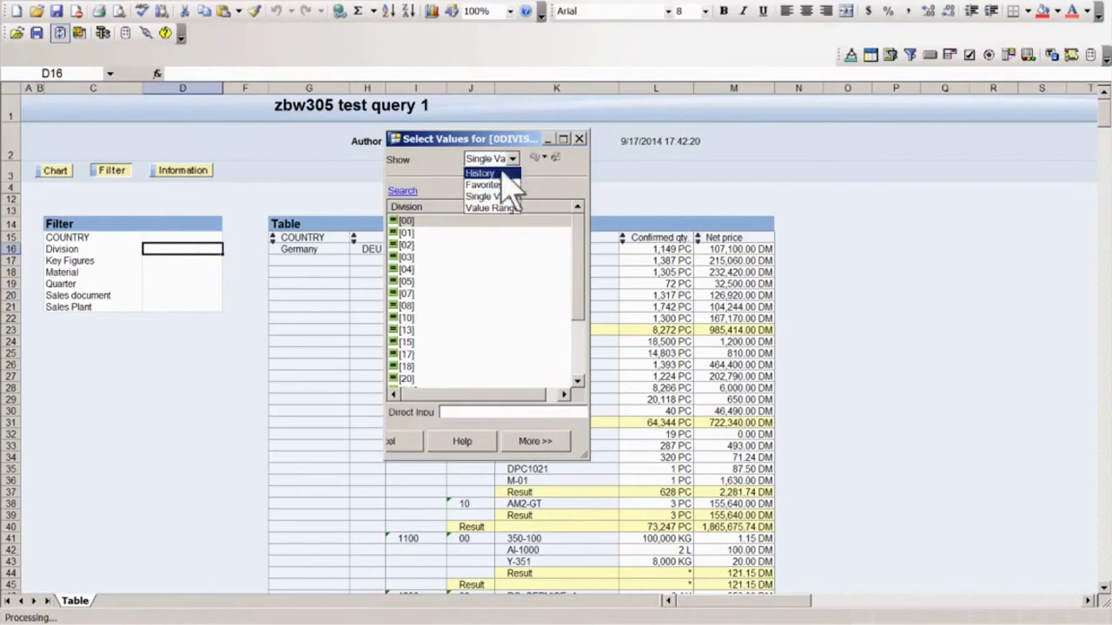
pyautogui.click(493, 209)
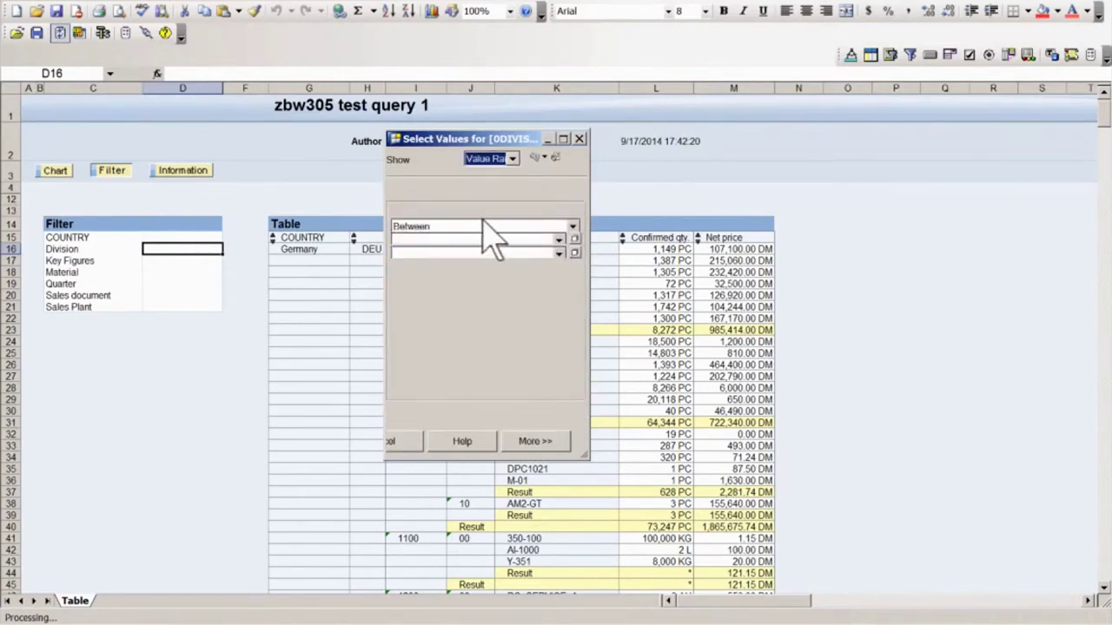
pyautogui.click(572, 227)
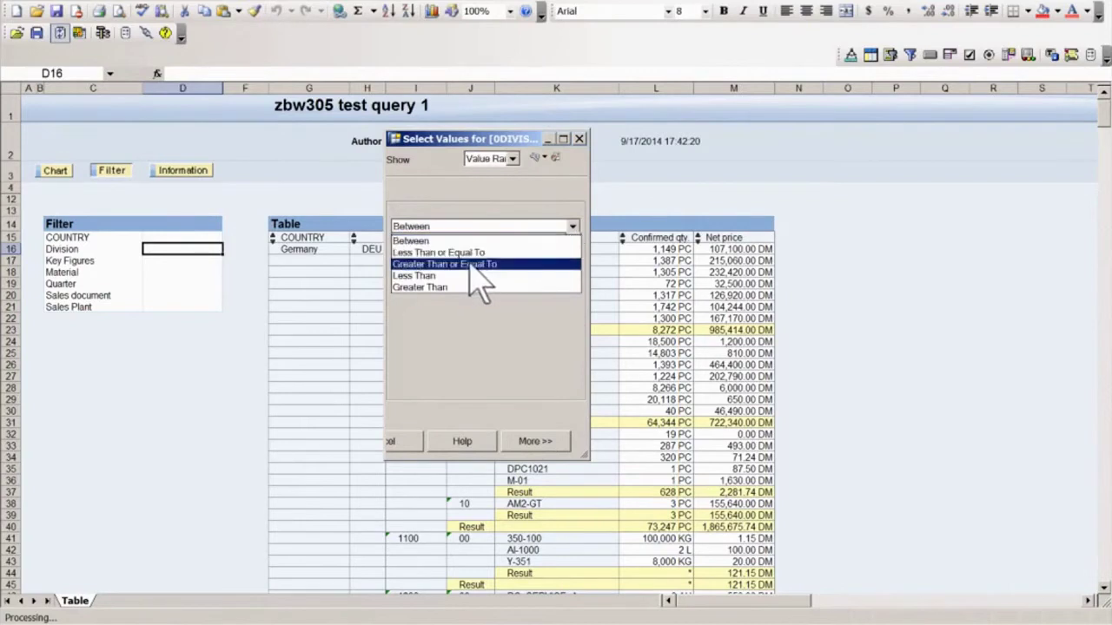
pyautogui.click(441, 240)
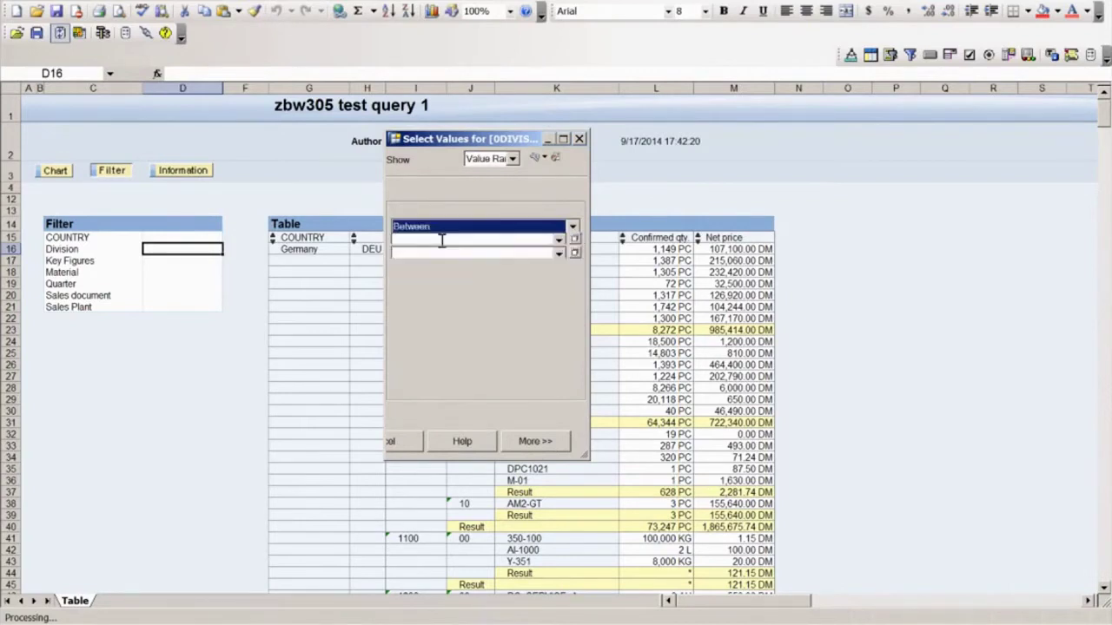
pyautogui.click(575, 239)
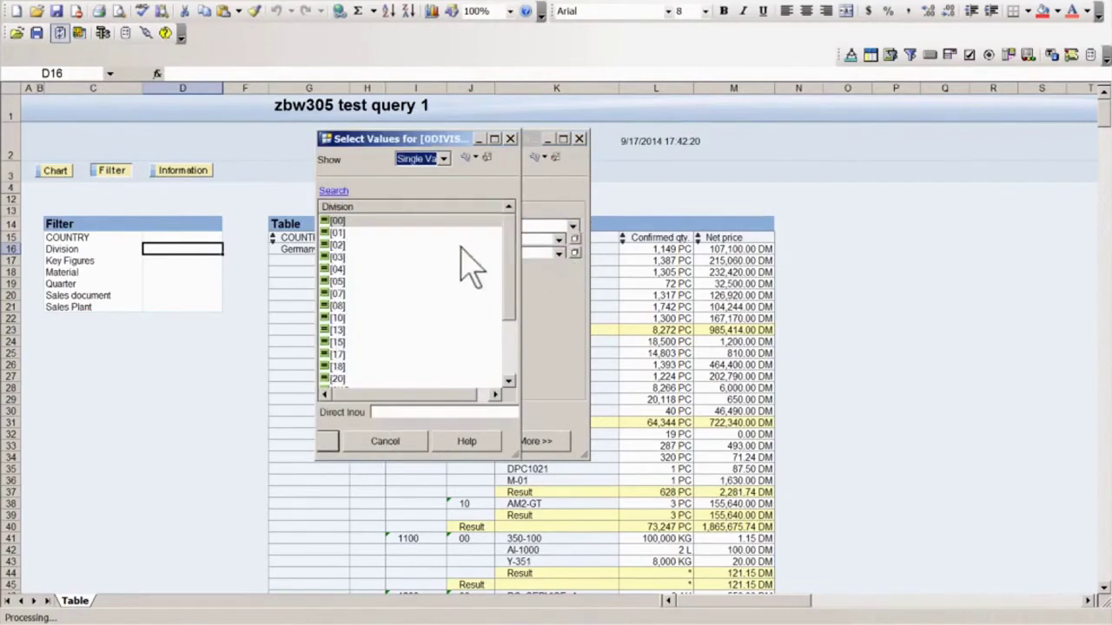
pyautogui.click(346, 233)
pyautogui.doubleClick(340, 233)
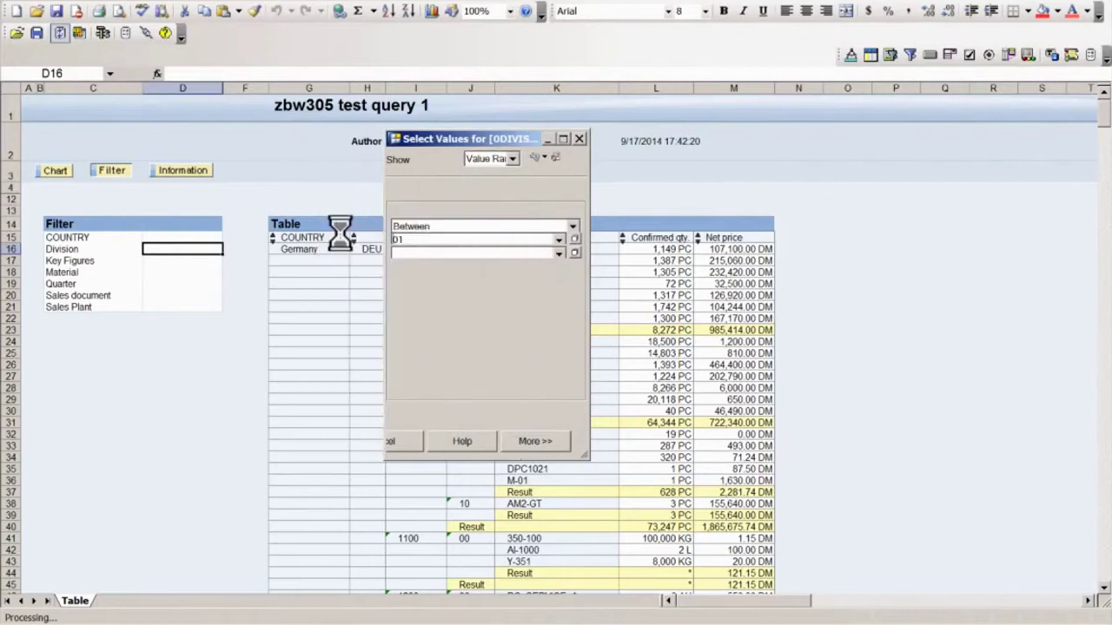
# Step: Set the range's upper bound to Division 07 and confirm the 01 to 07 range
pyautogui.click(573, 253)
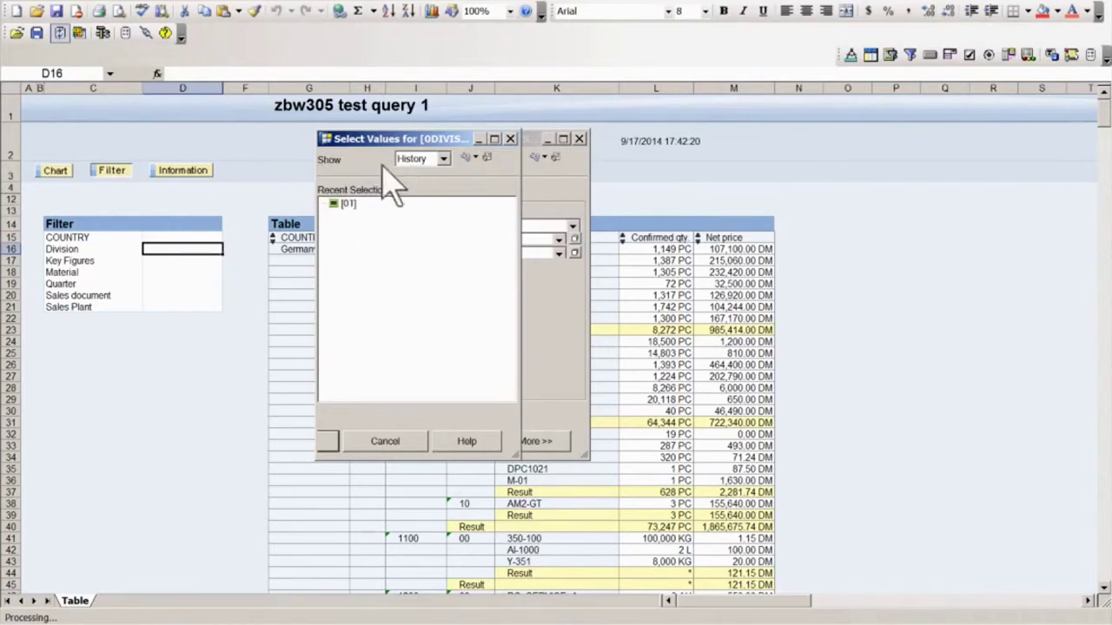
pyautogui.click(443, 159)
pyautogui.click(436, 190)
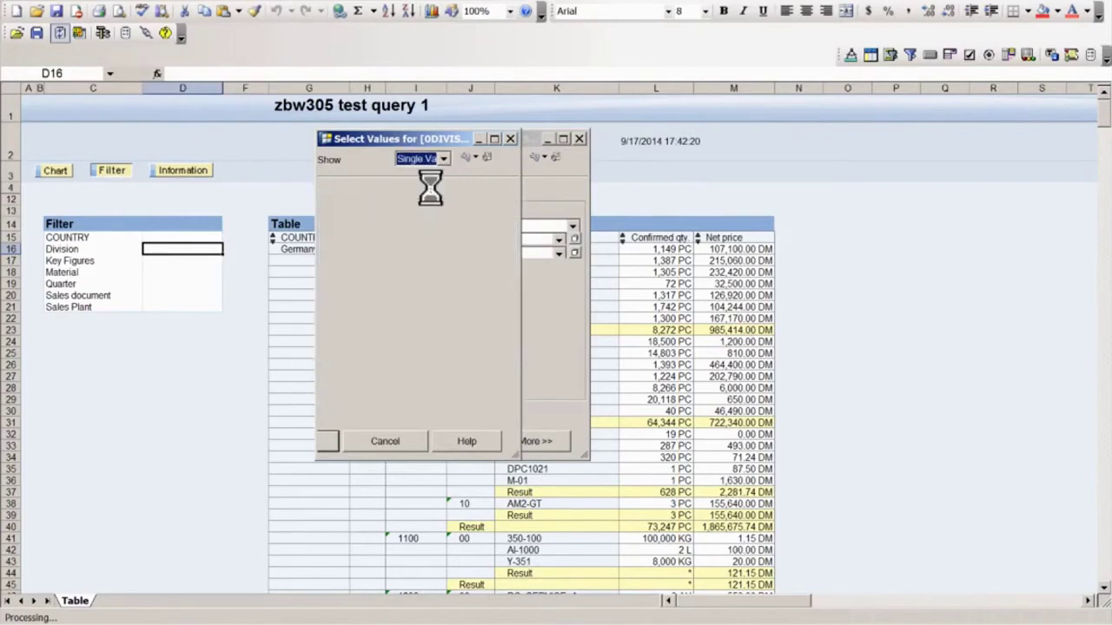
pyautogui.click(344, 294)
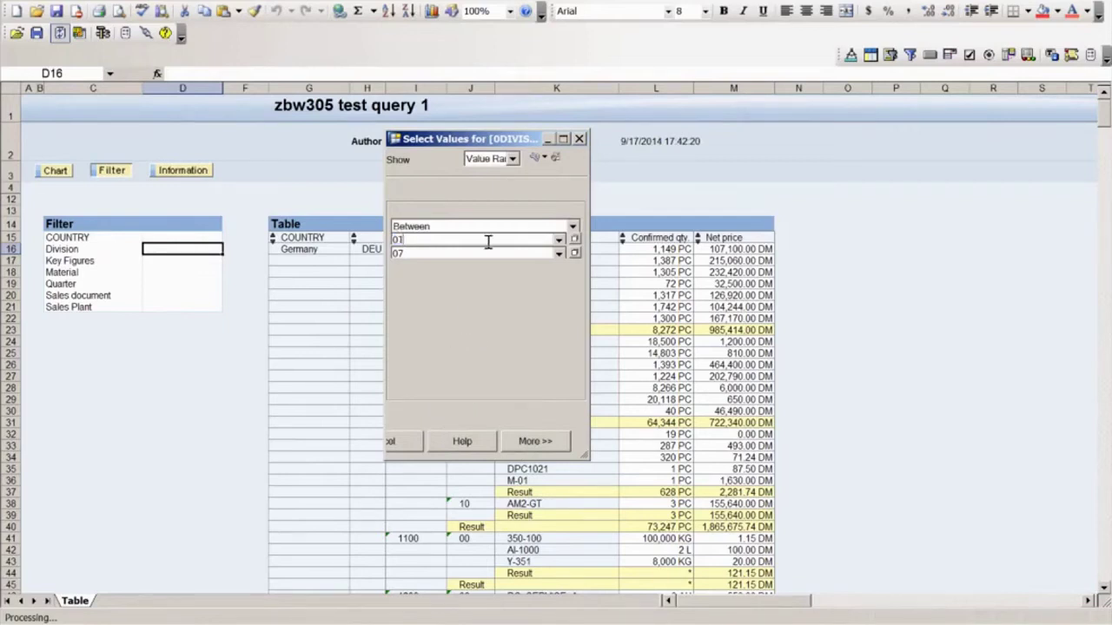
pyautogui.click(562, 139)
pyautogui.moveTo(594, 334); pyautogui.dragTo(771, 345)
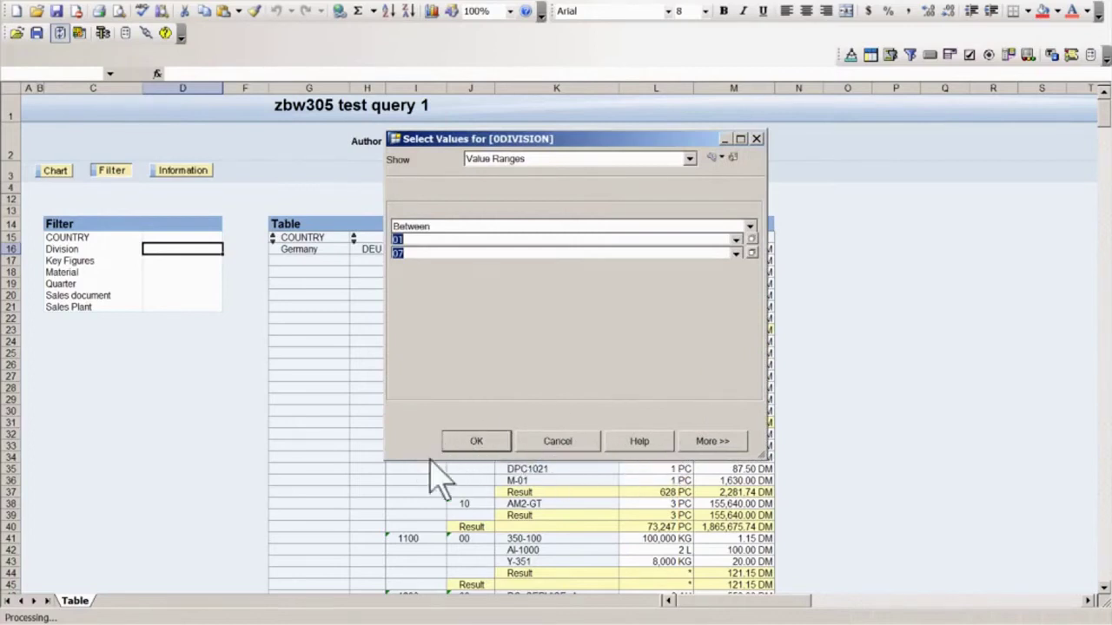
pyautogui.click(475, 441)
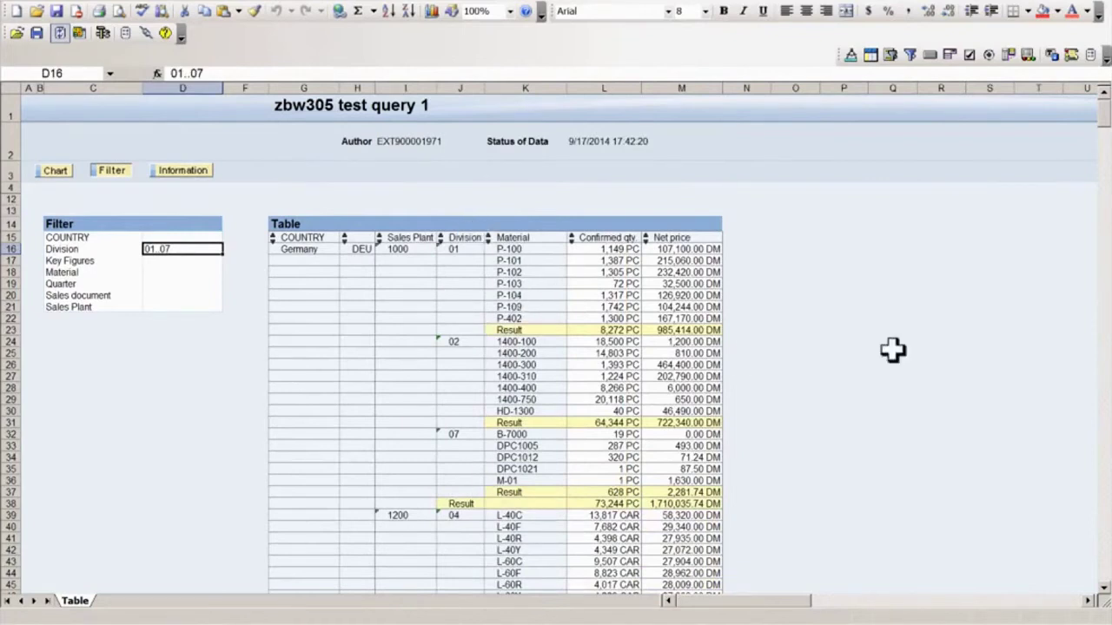
# Step: Scroll through the table filtered to Divisions 01..07 and back to the top
pyautogui.scroll(-20, 1105, 130)
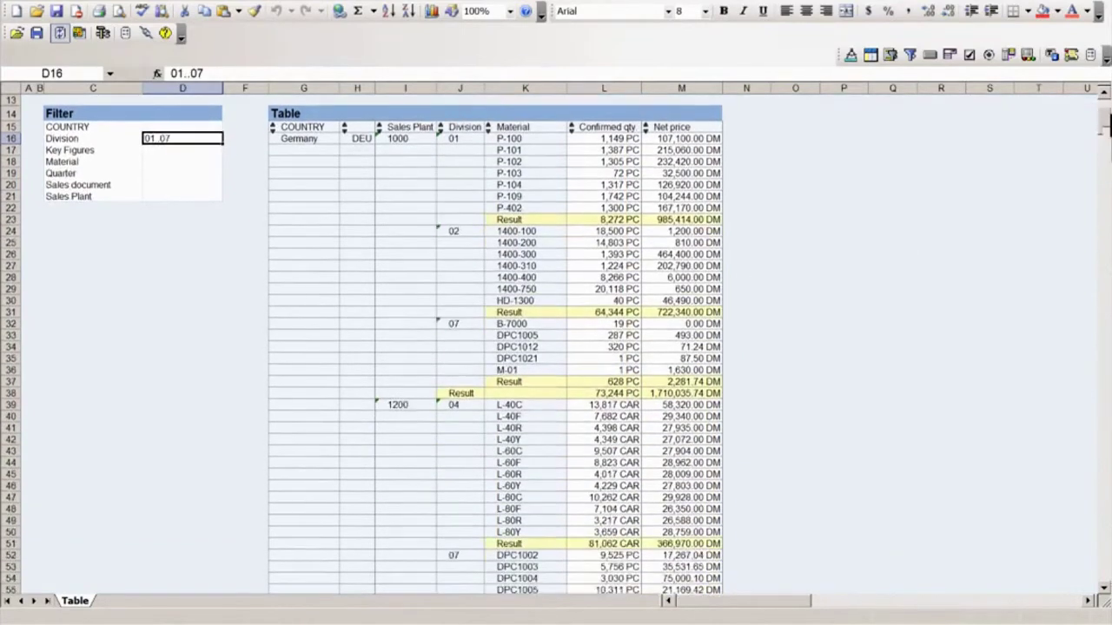
pyautogui.moveTo(1105, 132)
pyautogui.mouseDown()
pyautogui.moveTo(1104, 288)
pyautogui.moveTo(1087, 397)
pyautogui.moveTo(1103, 113)
pyautogui.mouseUp()
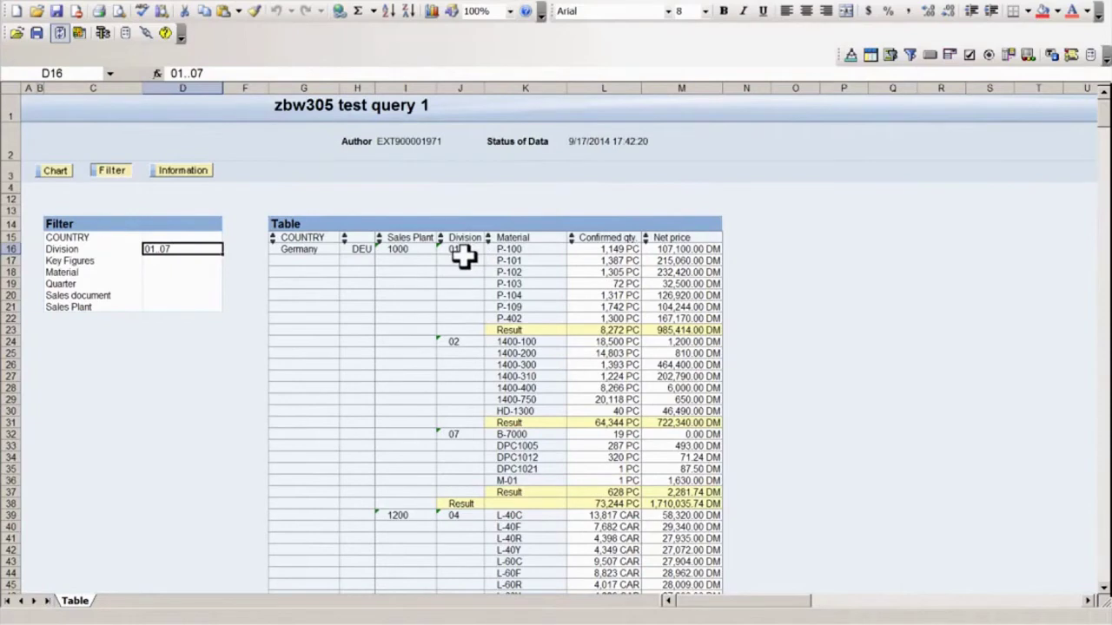
# Step: Go back one navigation step to clear the Division 01..07 range filter
pyautogui.rightClick(173, 250)
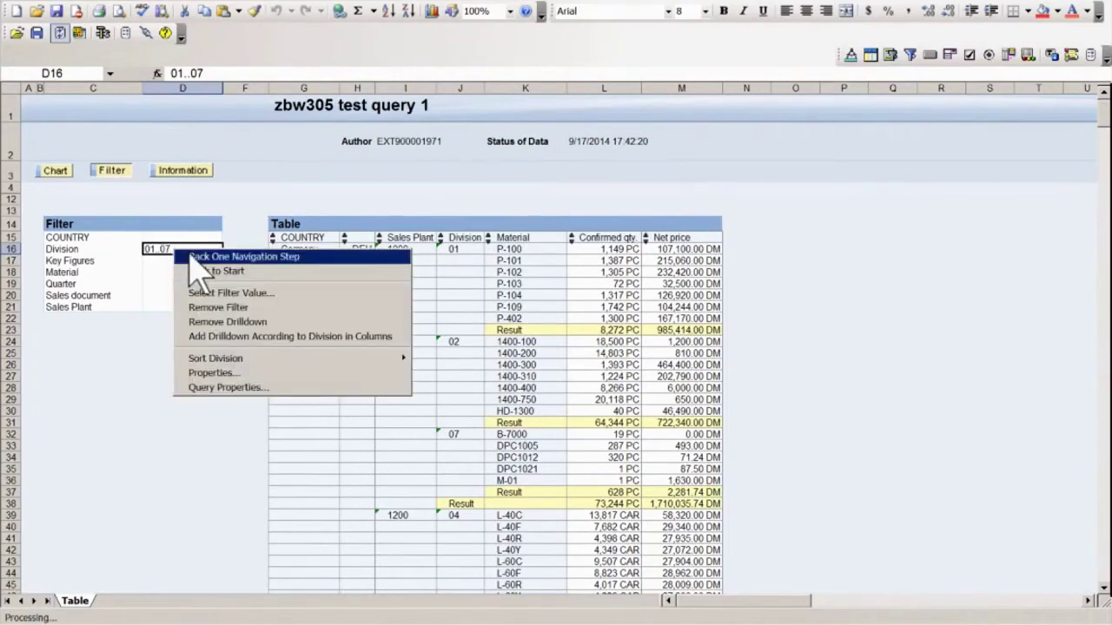
pyautogui.click(191, 257)
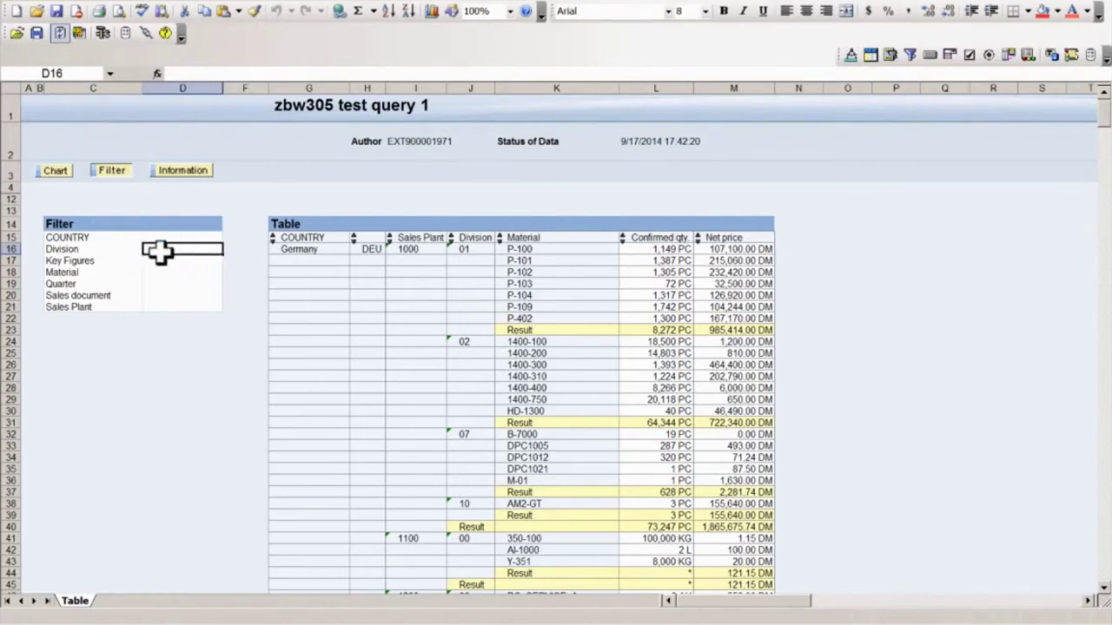
# Step: Open Division value selection as Single Values, select 07, and expand the Chosen Selections panel
pyautogui.doubleClick(159, 251)
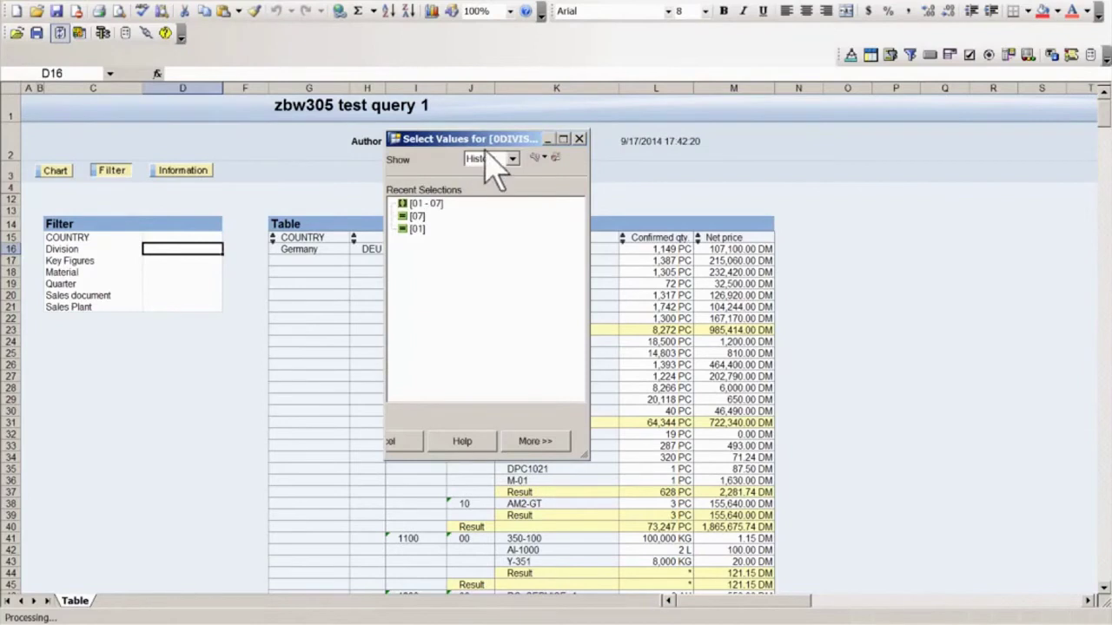
pyautogui.click(512, 159)
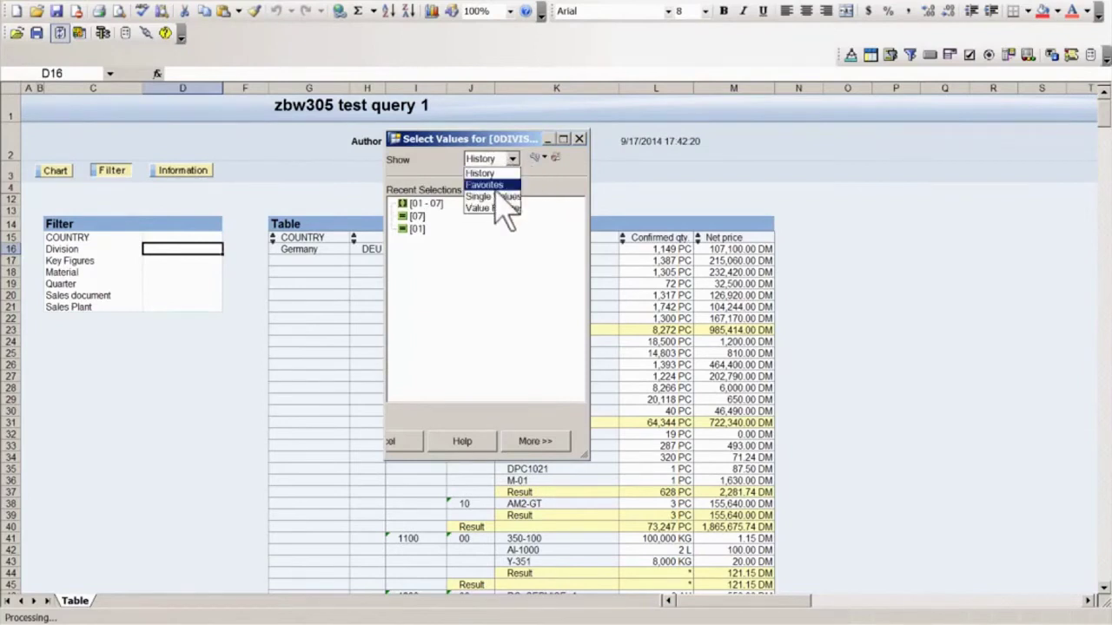
pyautogui.click(492, 196)
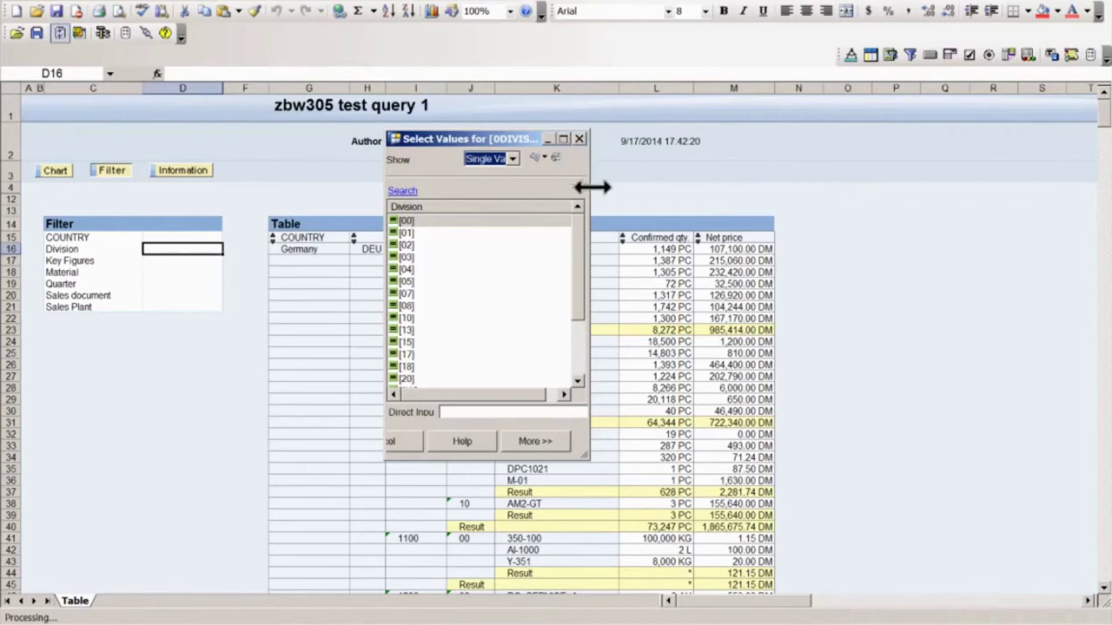
pyautogui.moveTo(591, 187); pyautogui.dragTo(950, 186)
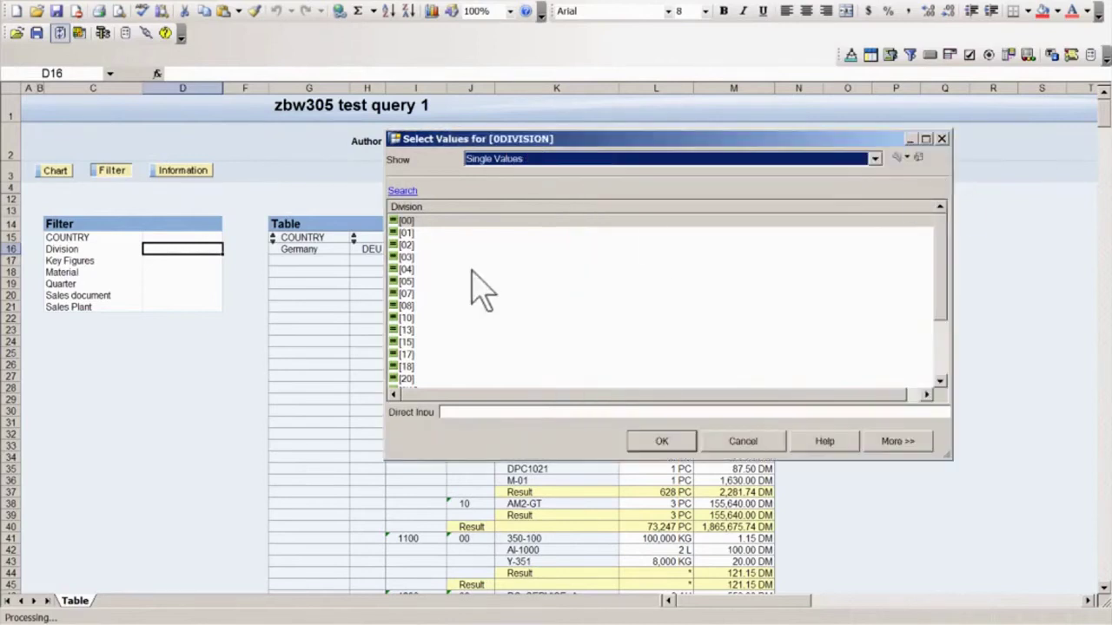
pyautogui.click(401, 295)
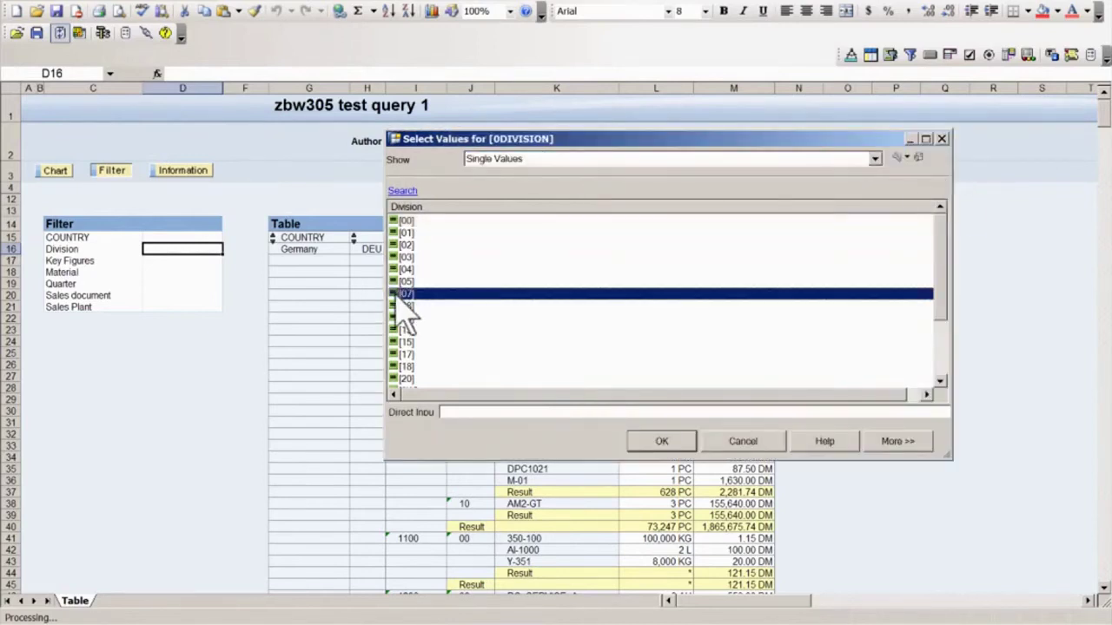
pyautogui.click(895, 441)
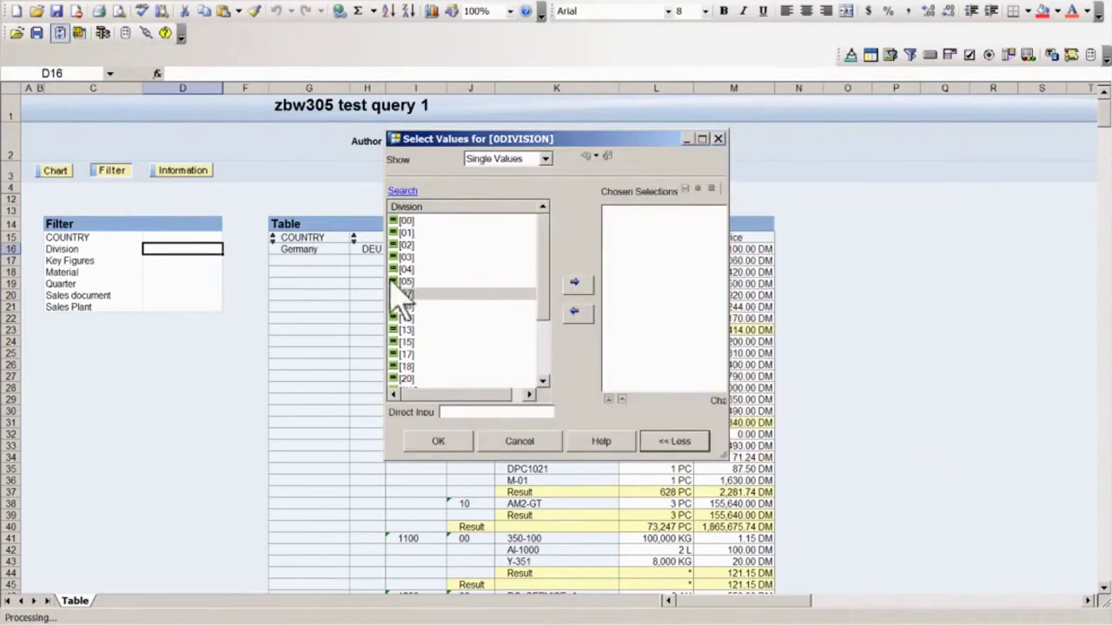
pyautogui.click(674, 441)
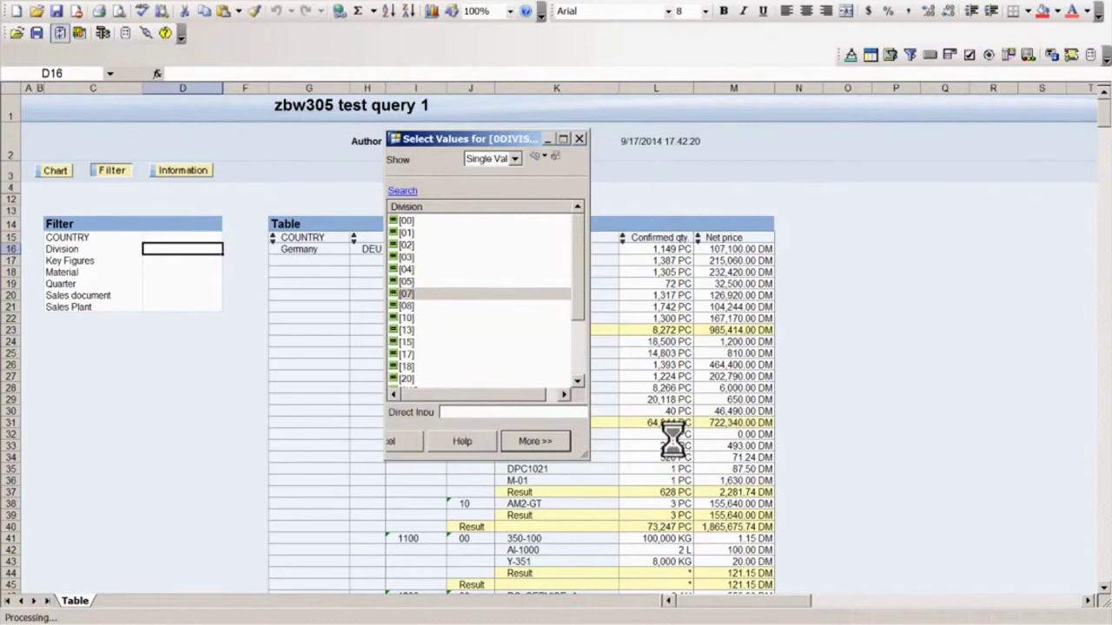
pyautogui.click(547, 441)
pyautogui.click(690, 443)
pyautogui.click(549, 442)
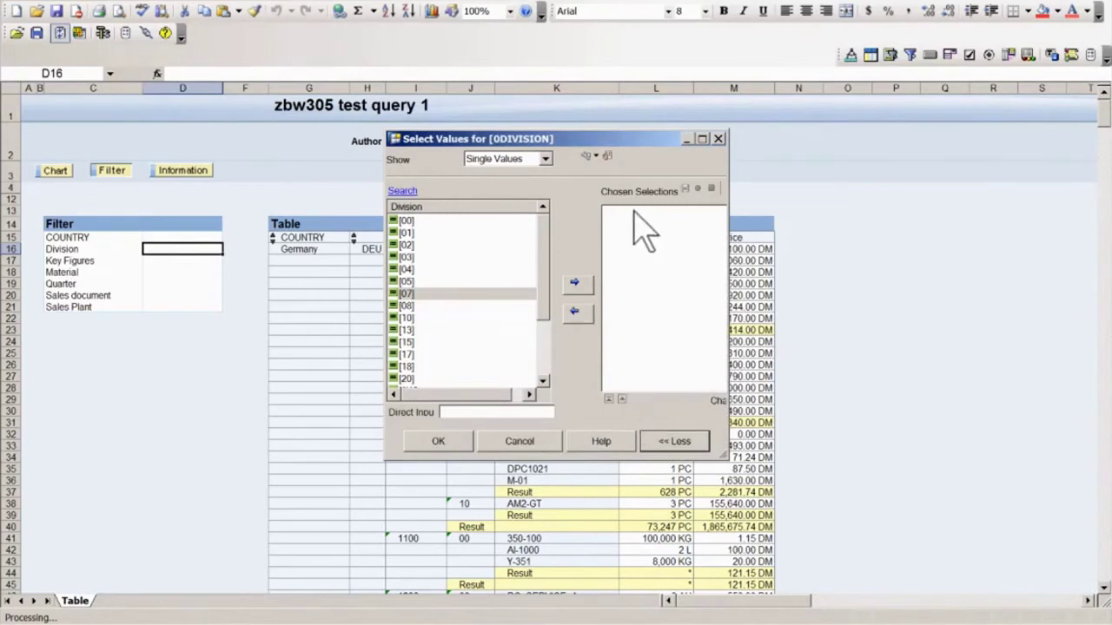
# Step: Move Division 07 into Chosen Selections and mark it as excluded
pyautogui.rightClick(417, 294)
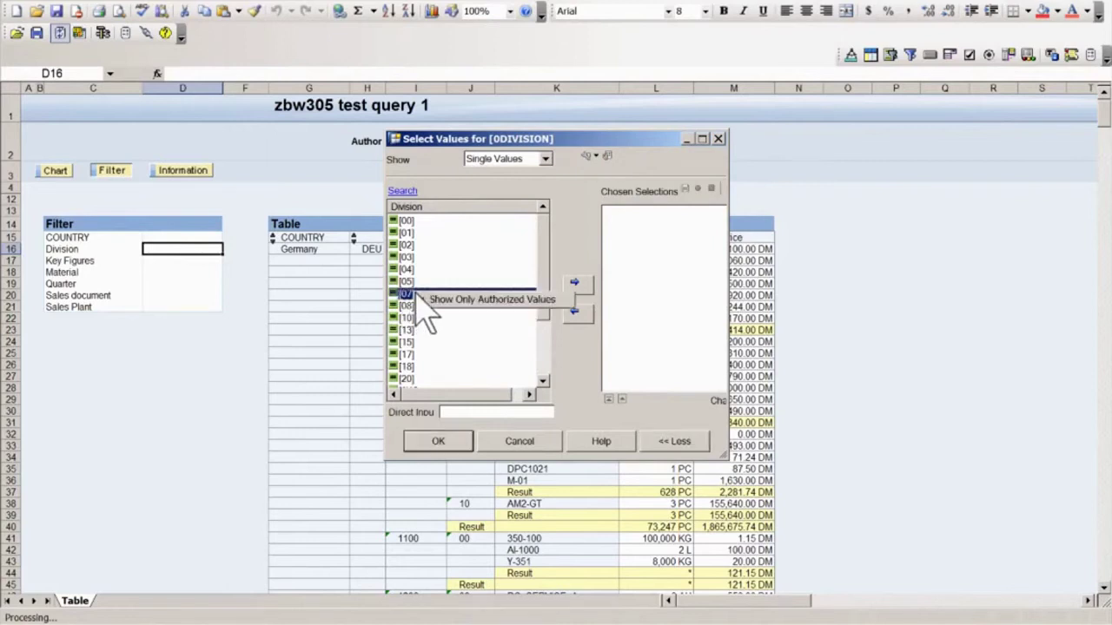
pyautogui.click(577, 291)
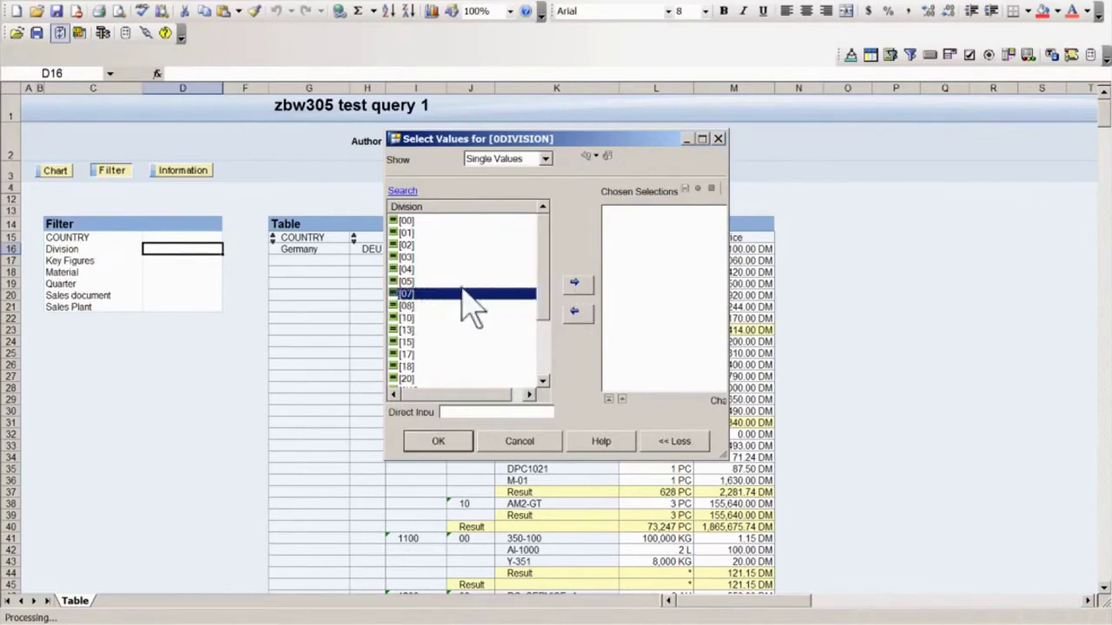
pyautogui.click(575, 285)
pyautogui.click(636, 215)
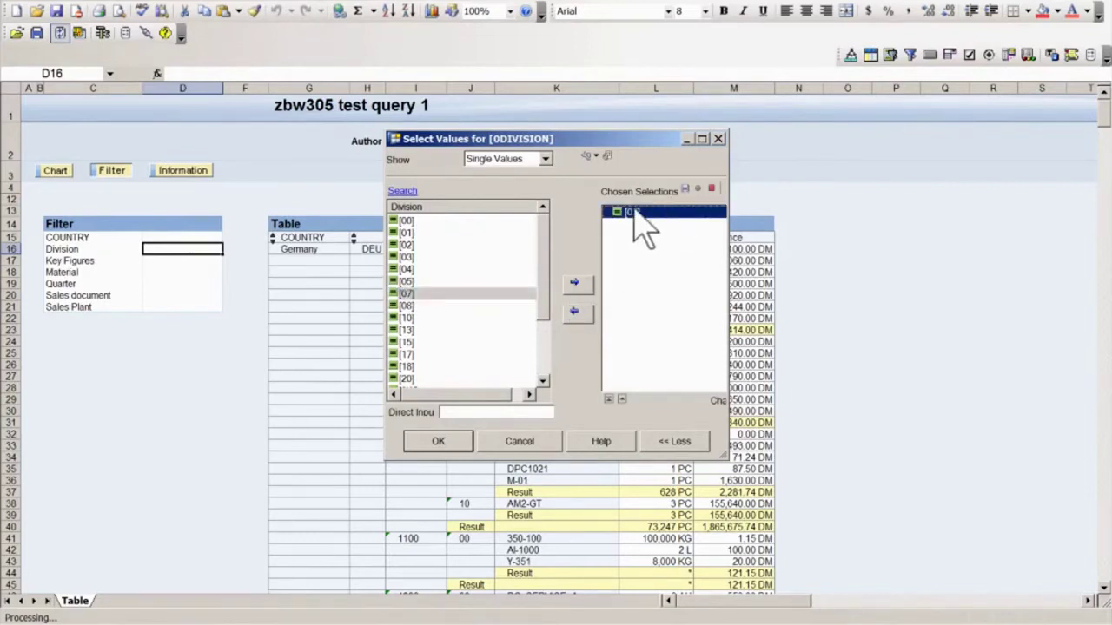
pyautogui.rightClick(641, 227)
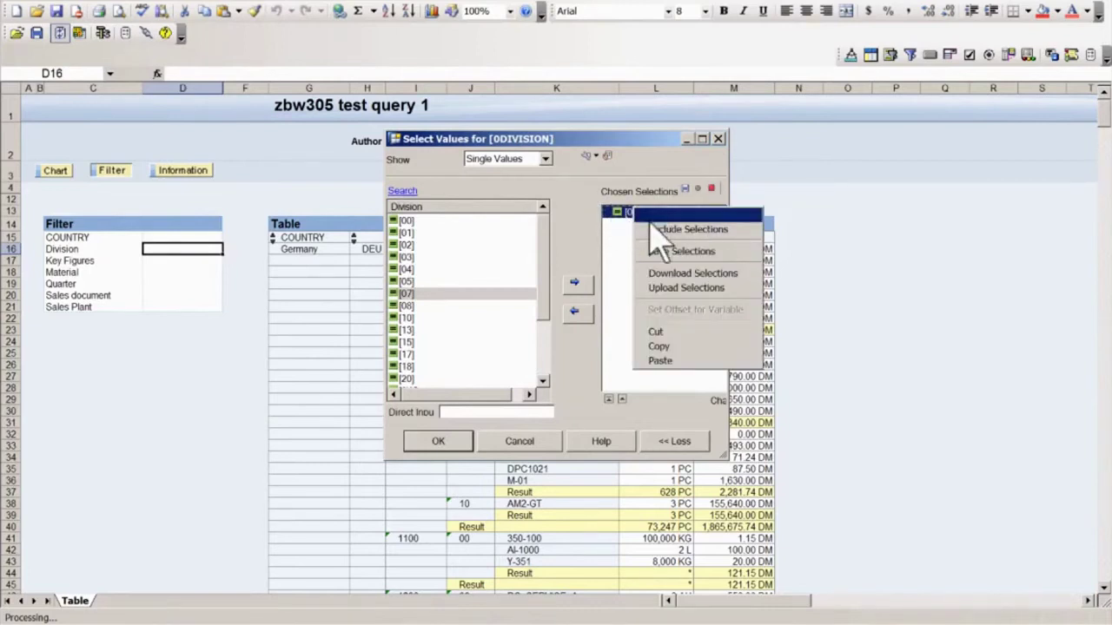
pyautogui.click(660, 230)
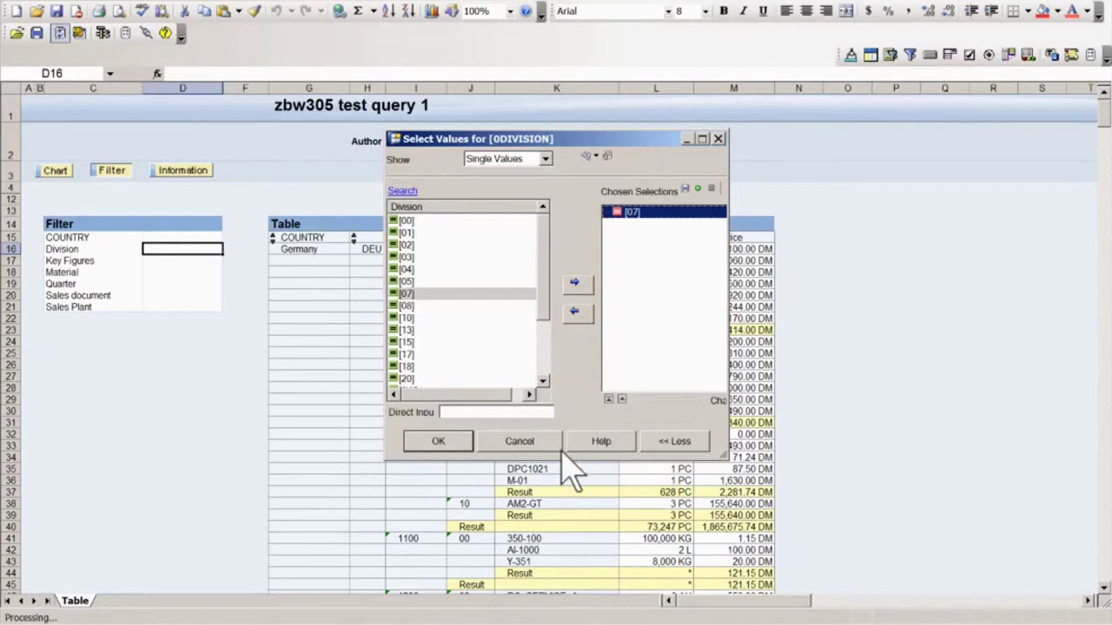
# Step: Apply the Division 07 exclusion and scroll through the refreshed table
pyautogui.click(447, 445)
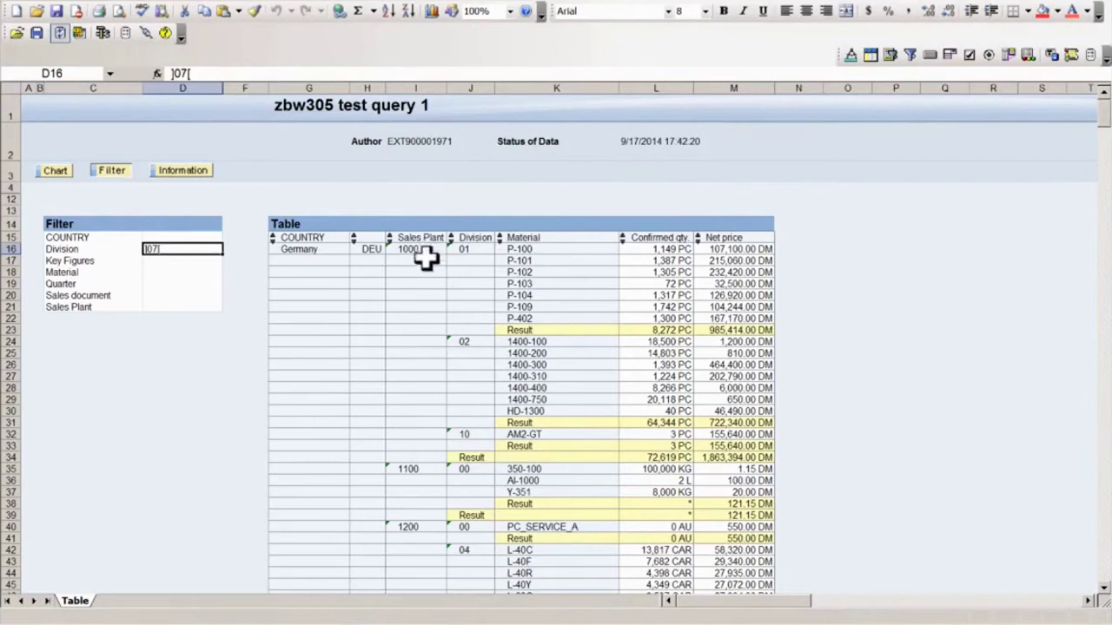
pyautogui.scroll(-1, 487, 144)
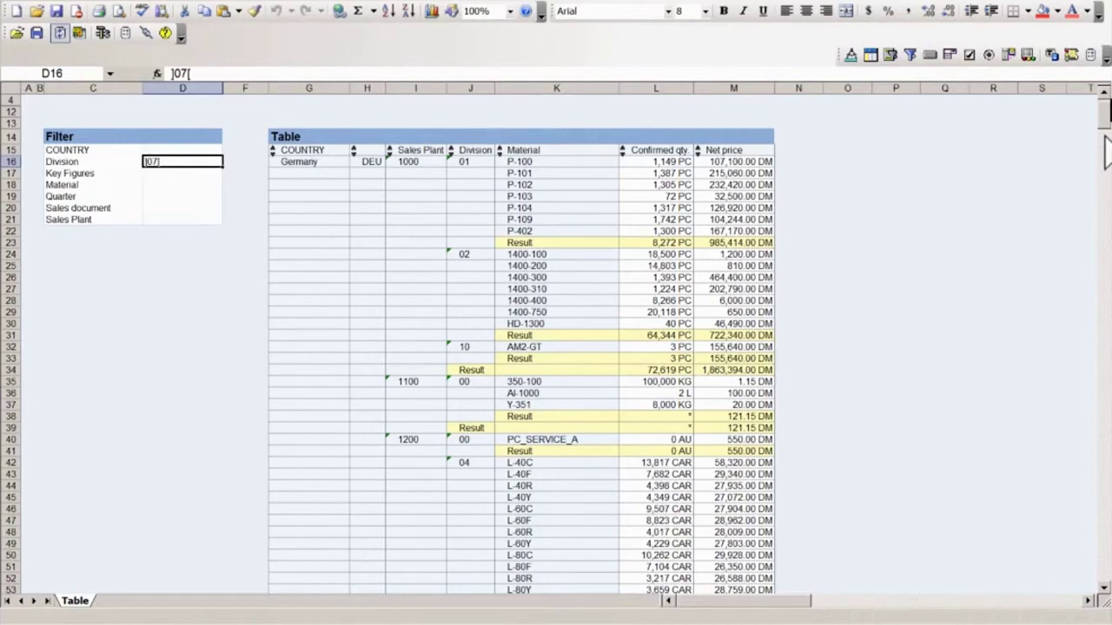
pyautogui.moveTo(1104, 132); pyautogui.dragTo(1107, 236)
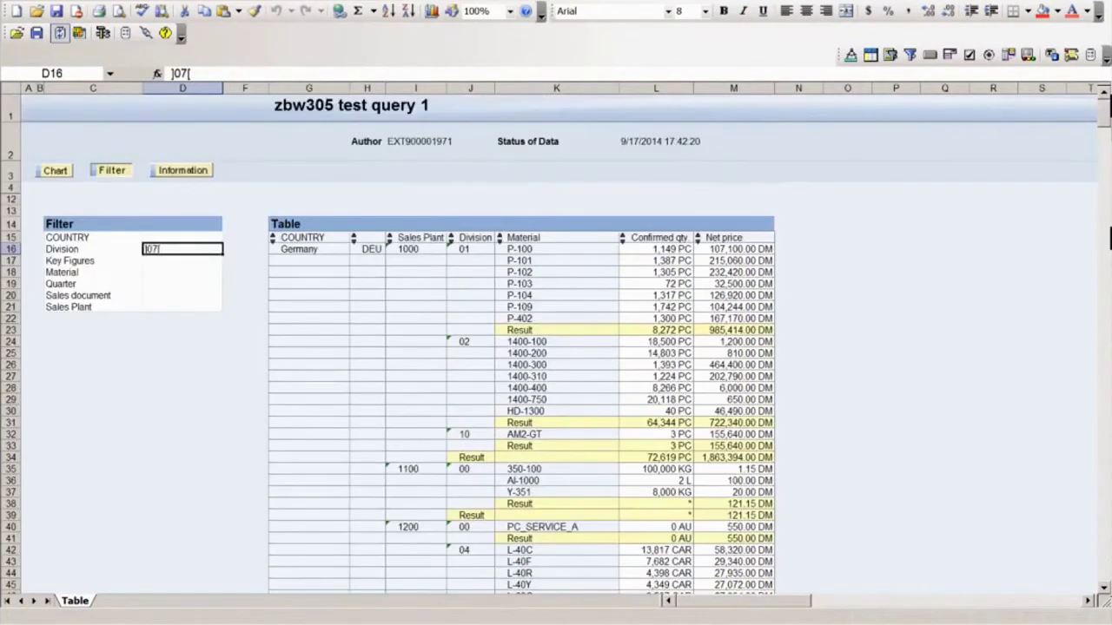
# Step: Go back one navigation step so plant 1000 again lists division 07, totalling 1,865,675.74 DM
pyautogui.rightClick(193, 260)
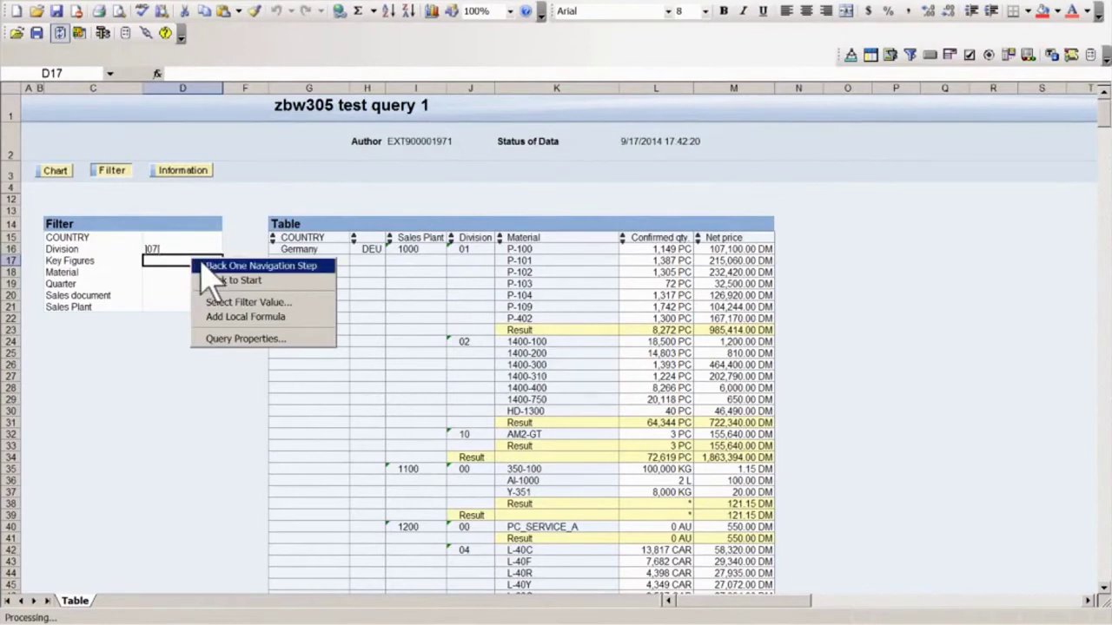
pyautogui.click(209, 265)
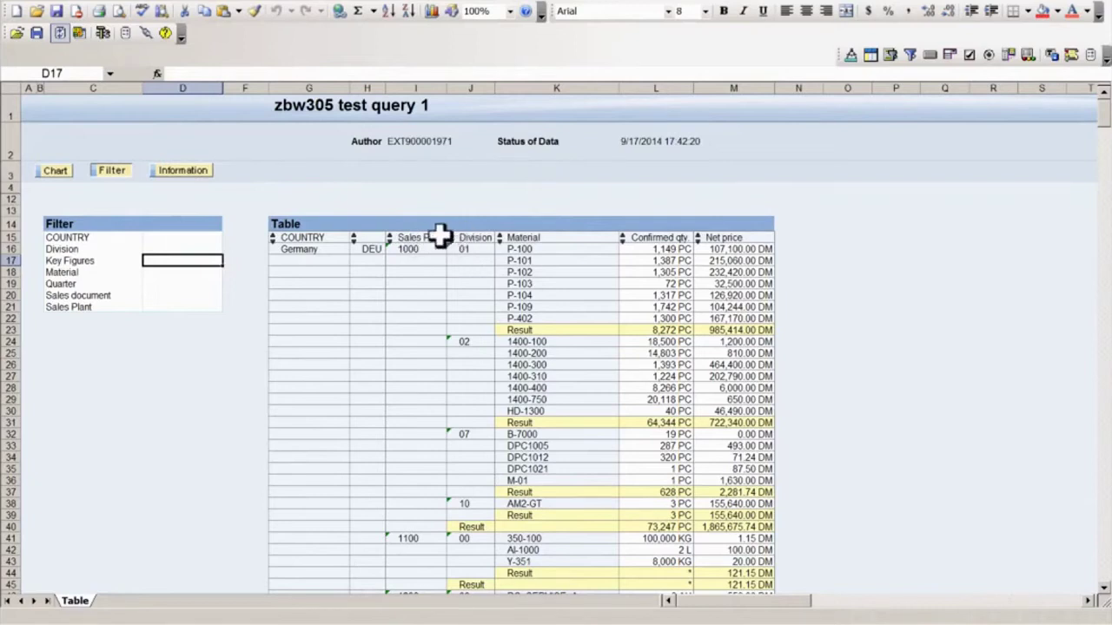
# Step: Drag the Sales Plant column onto Division so Division comes before Sales Plant
pyautogui.click(409, 234)
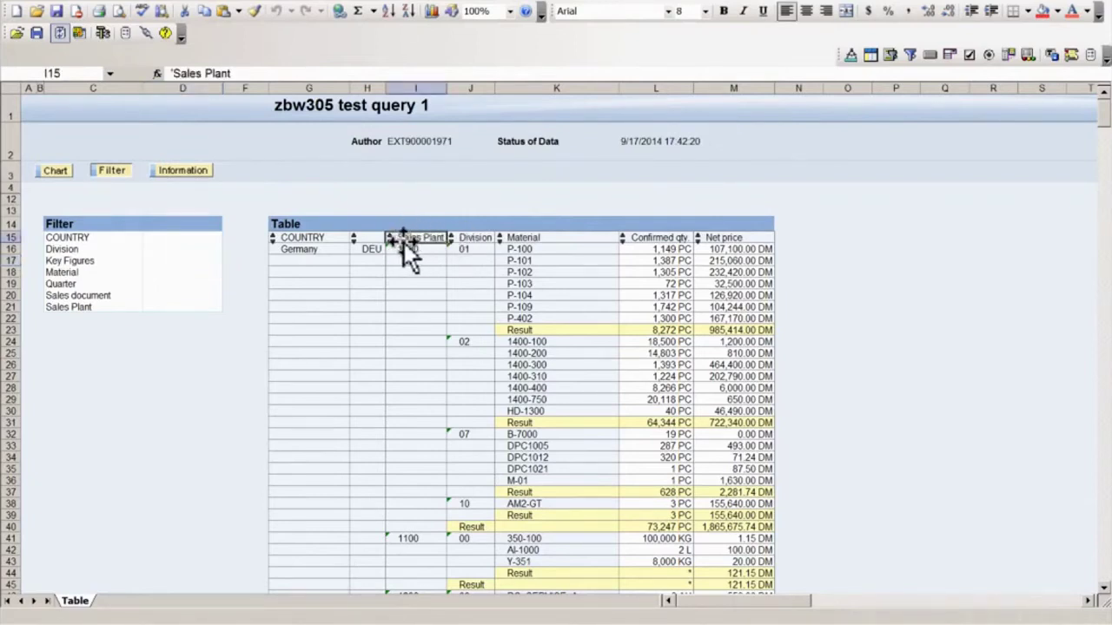
pyautogui.moveTo(402, 239); pyautogui.dragTo(434, 258)
pyautogui.moveTo(434, 265); pyautogui.dragTo(450, 264)
pyautogui.moveTo(449, 258)
pyautogui.mouseDown()
pyautogui.moveTo(445, 245)
pyautogui.moveTo(443, 263)
pyautogui.mouseUp()
pyautogui.moveTo(477, 253); pyautogui.dragTo(484, 243)
pyautogui.moveTo(485, 248); pyautogui.dragTo(480, 243)
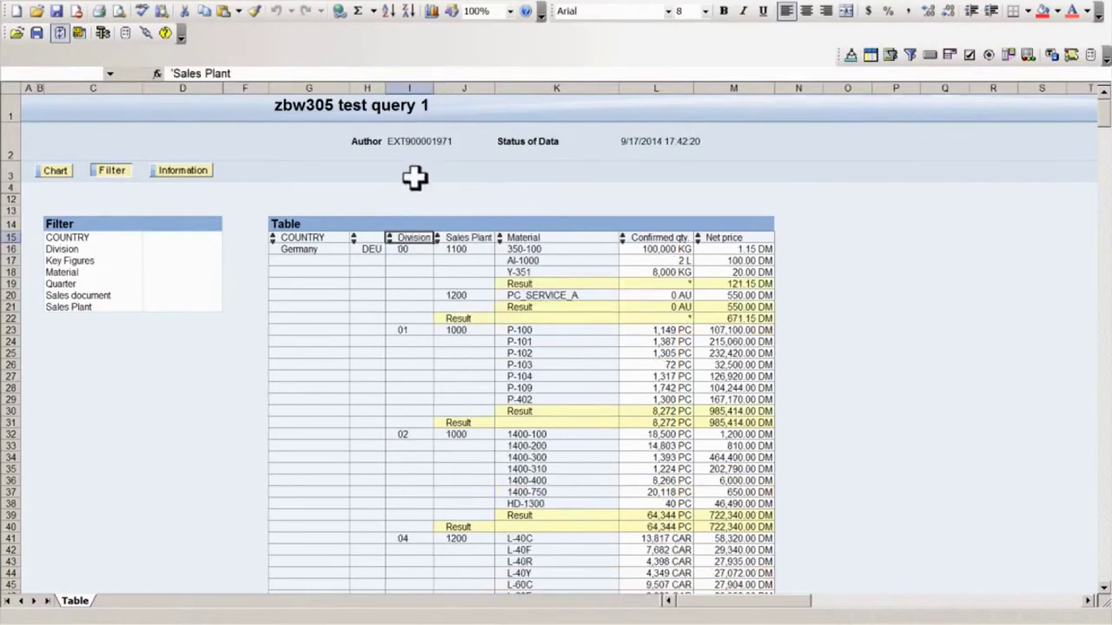
pyautogui.click(388, 240)
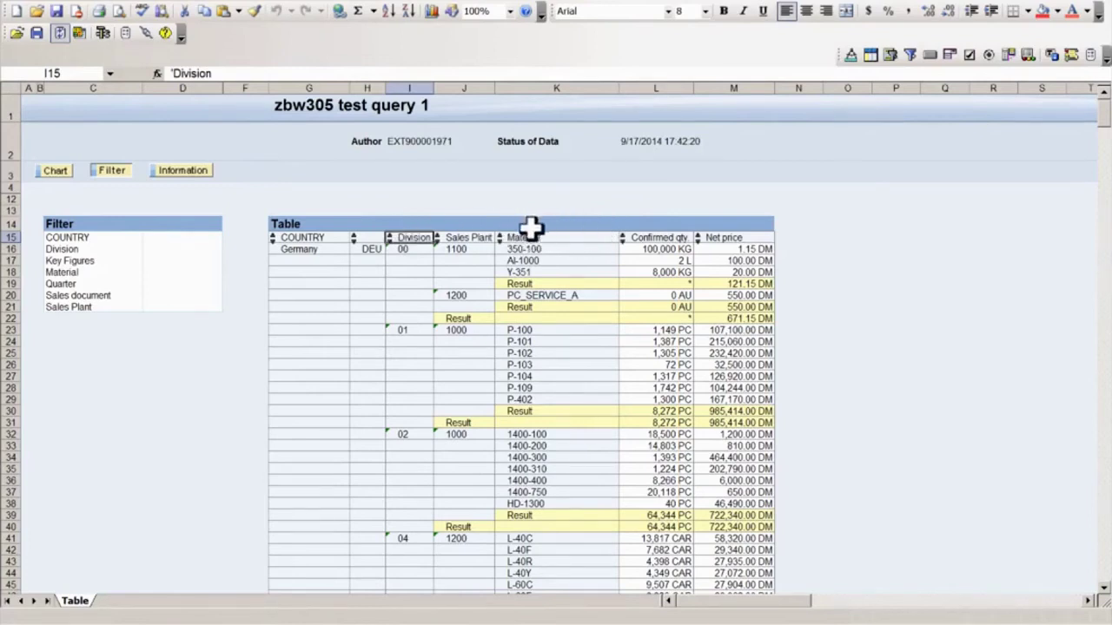
pyautogui.click(559, 240)
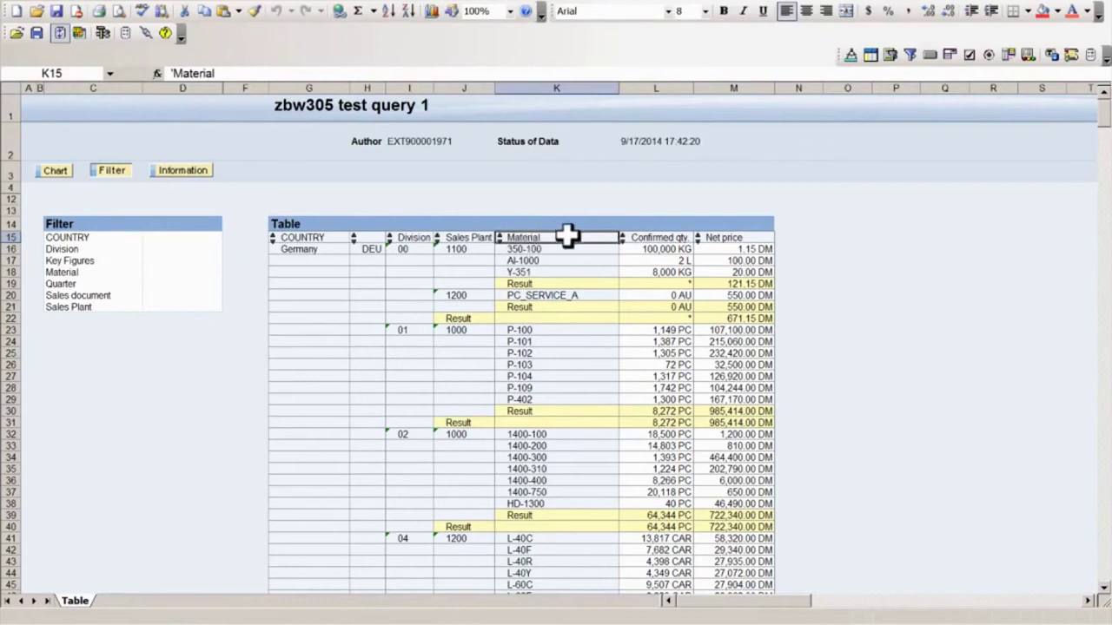
pyautogui.moveTo(564, 236); pyautogui.dragTo(380, 254)
# Step: Drop Material ahead of Sales Plant, then move Division to the right of Material
pyautogui.moveTo(379, 257); pyautogui.dragTo(389, 254)
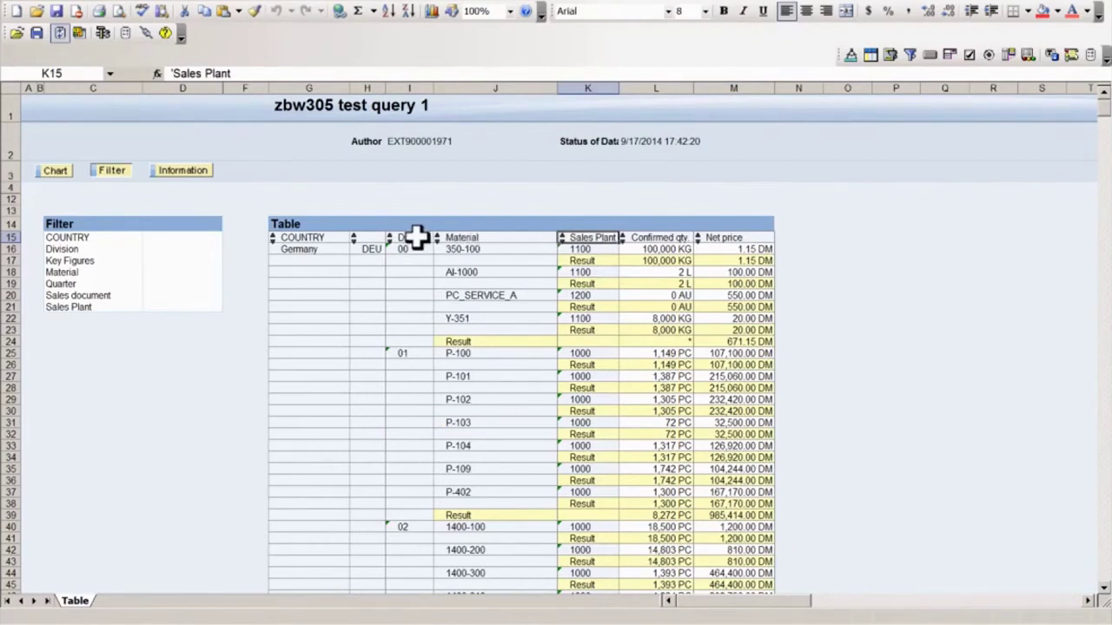
pyautogui.moveTo(423, 237); pyautogui.dragTo(558, 234)
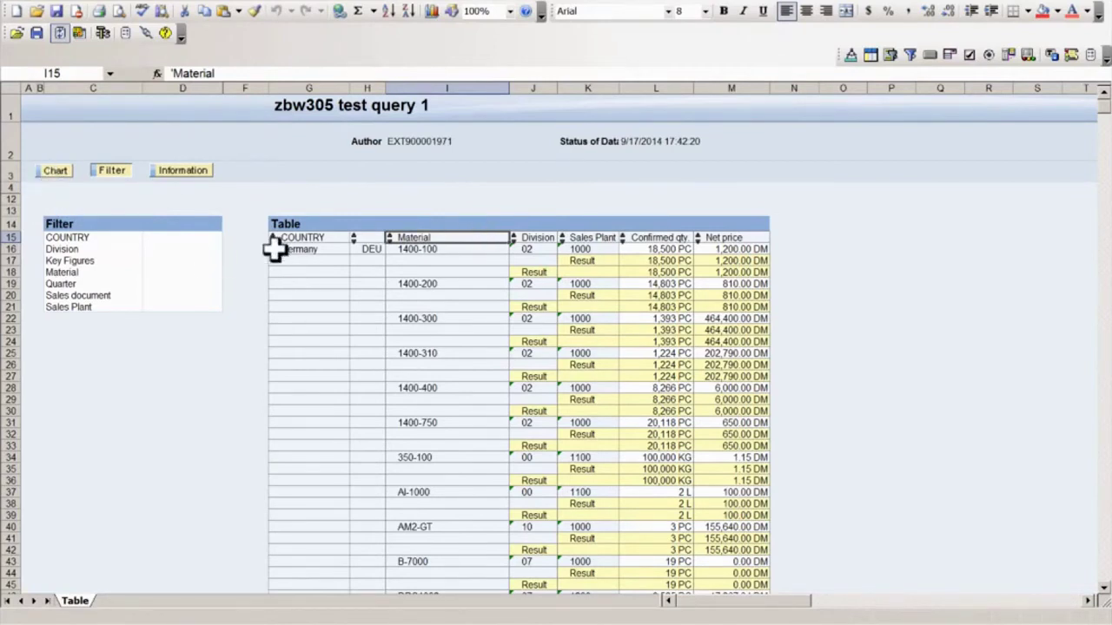
pyautogui.click(53, 174)
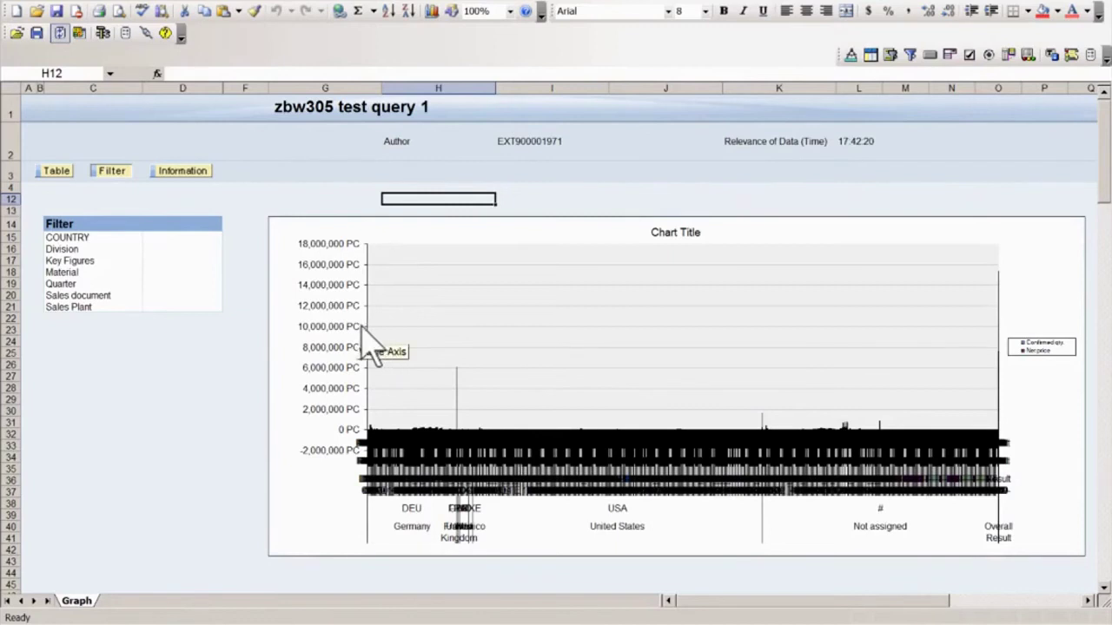
pyautogui.click(56, 171)
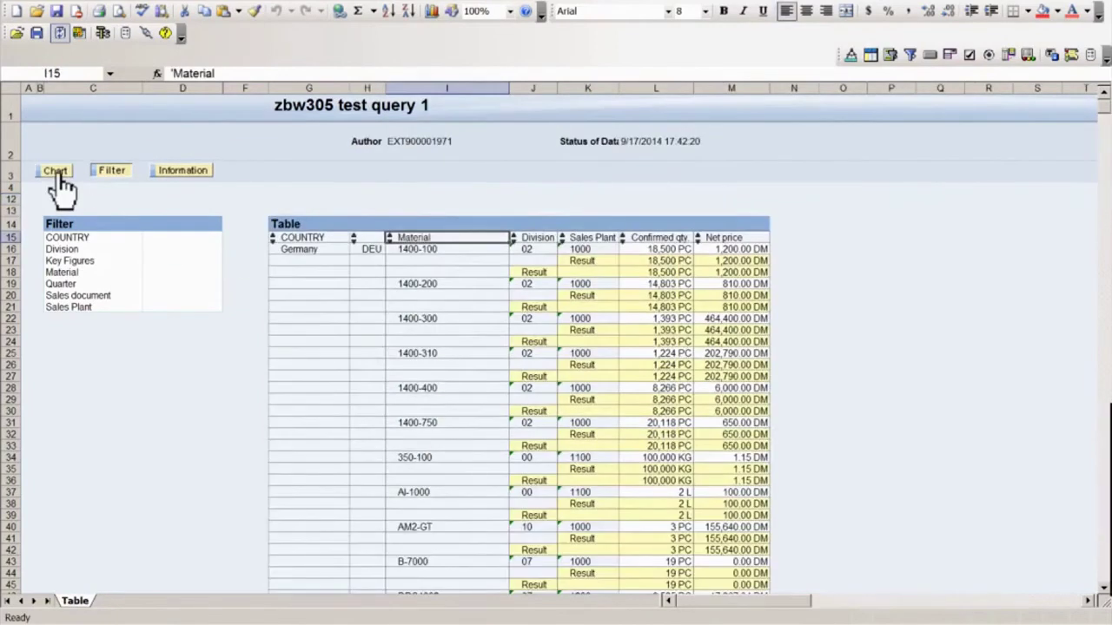
# Step: Drag Material, Division, Sales Plant and Net price out, leaving Confirmed qty. by Country
pyautogui.click(56, 171)
pyautogui.click(56, 171)
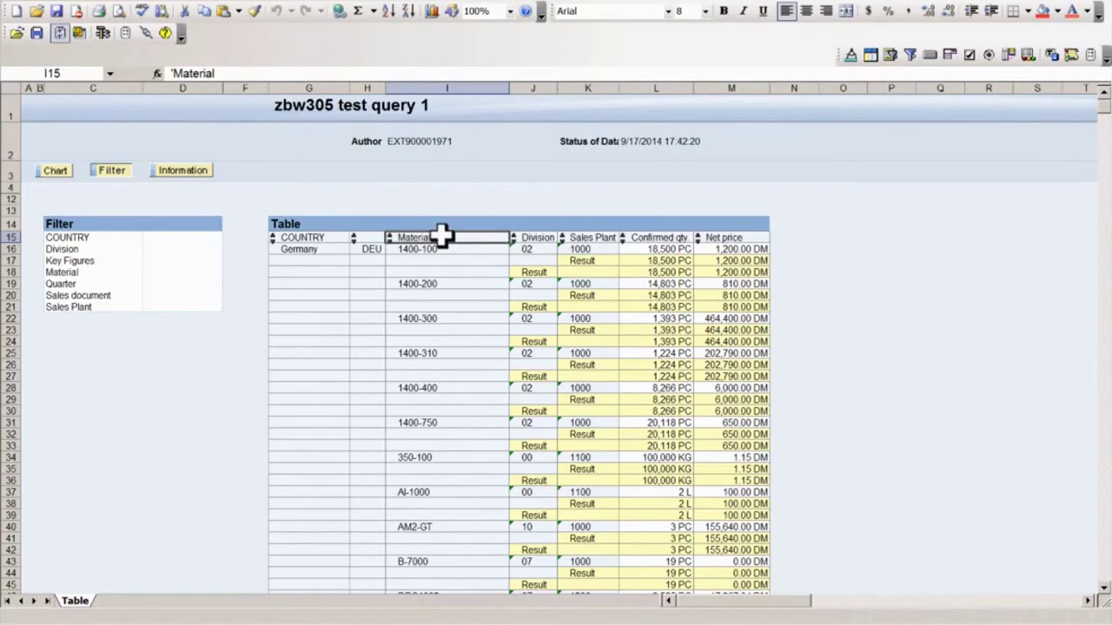
pyautogui.moveTo(441, 235); pyautogui.dragTo(110, 434)
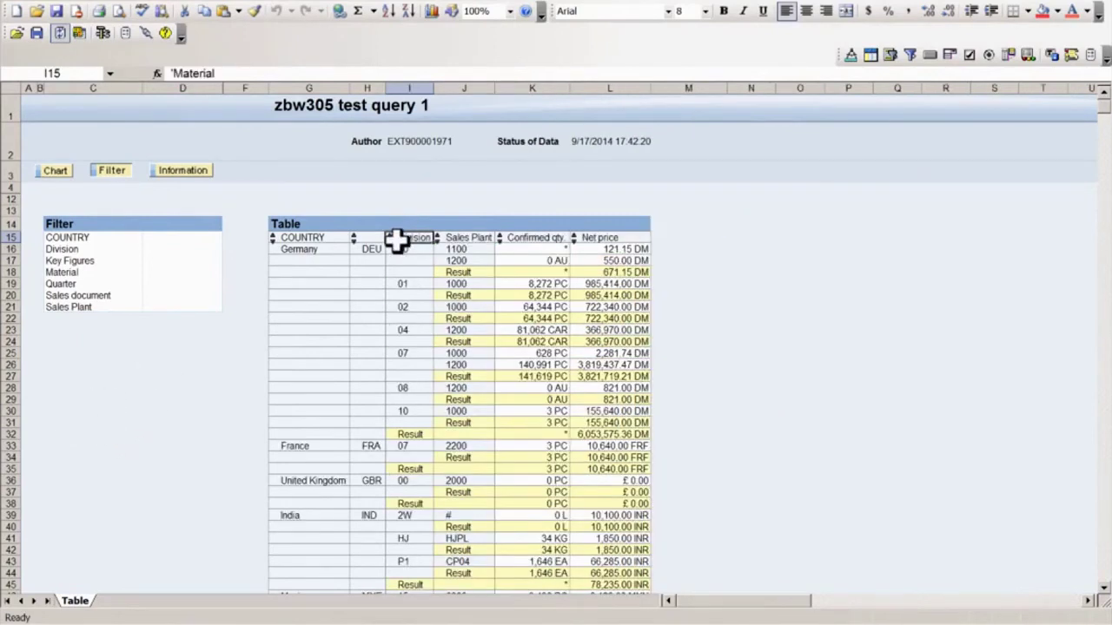
pyautogui.moveTo(397, 238); pyautogui.dragTo(879, 365)
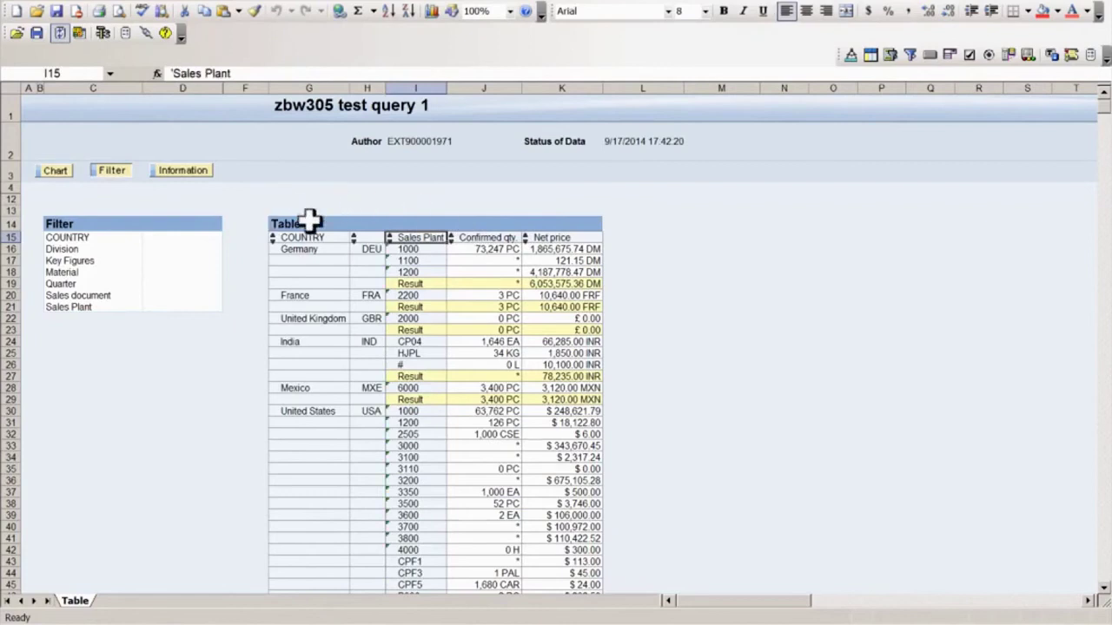
pyautogui.moveTo(421, 240); pyautogui.dragTo(183, 379)
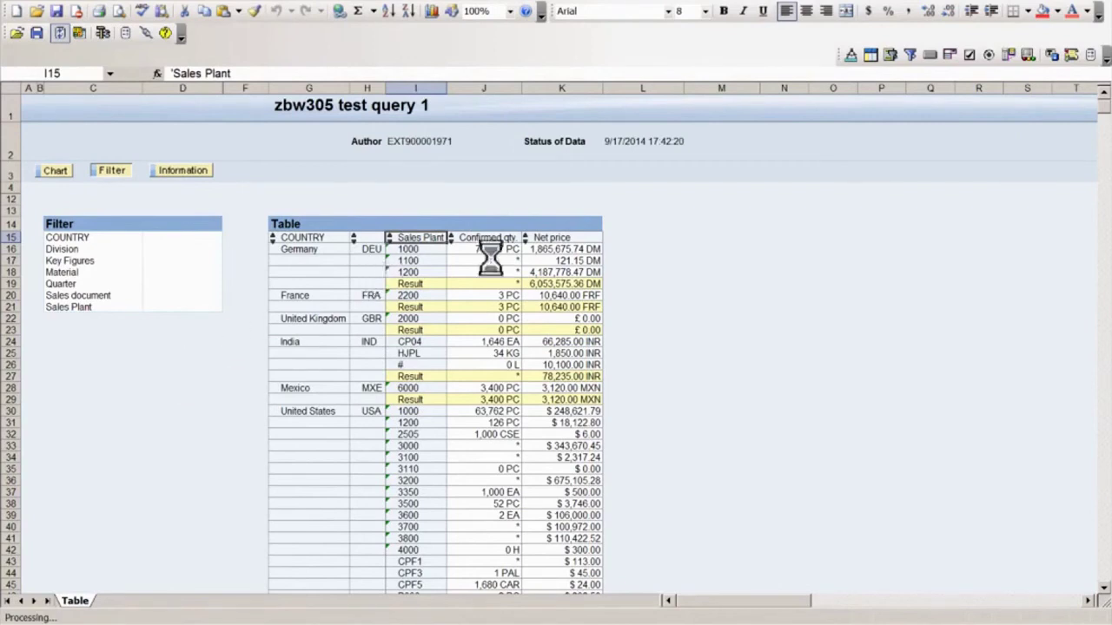
pyautogui.moveTo(478, 239); pyautogui.dragTo(675, 298)
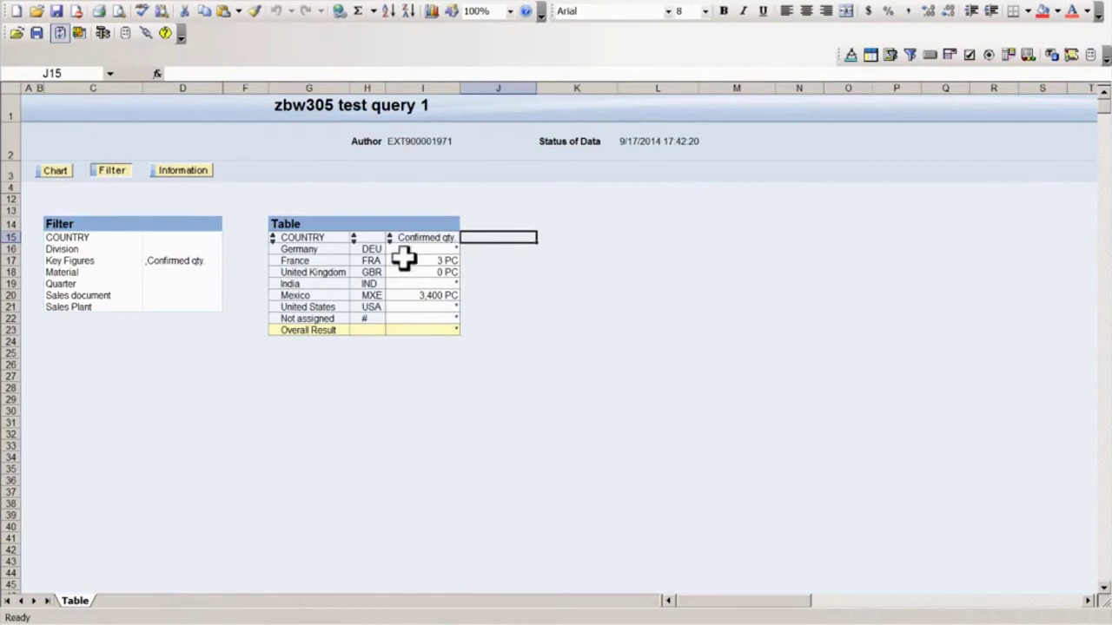
# Step: Show Confirmed qty. as a column chart by country on the Graph sheet
pyautogui.click(53, 172)
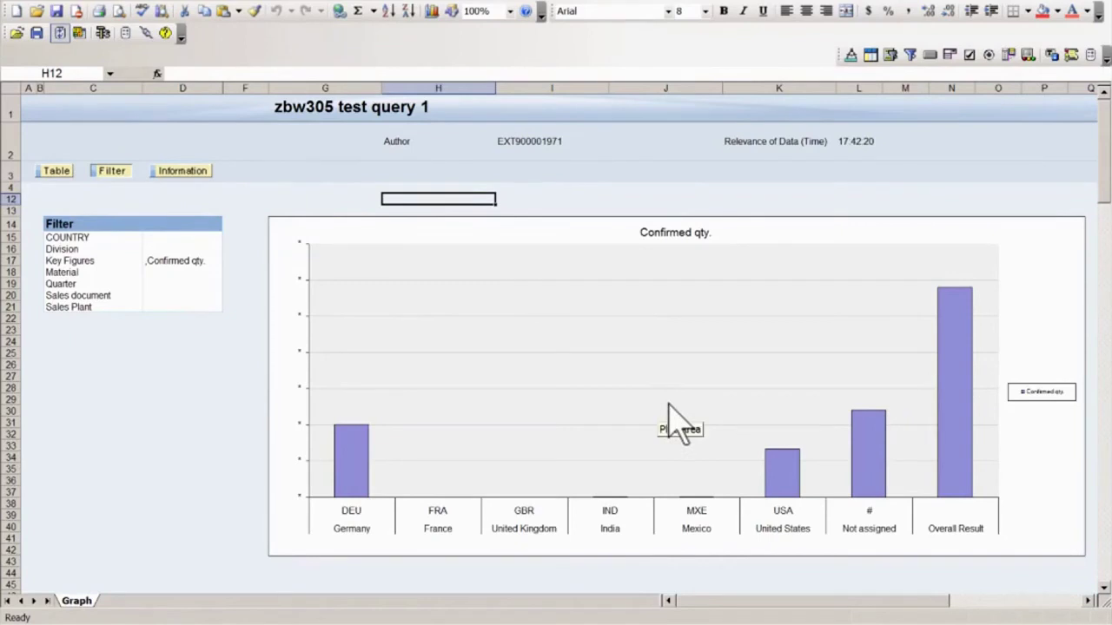
pyautogui.moveTo(868, 450)
# Step: Change the chart area's chart type to Pie, giving one slice per country
pyautogui.rightClick(728, 354)
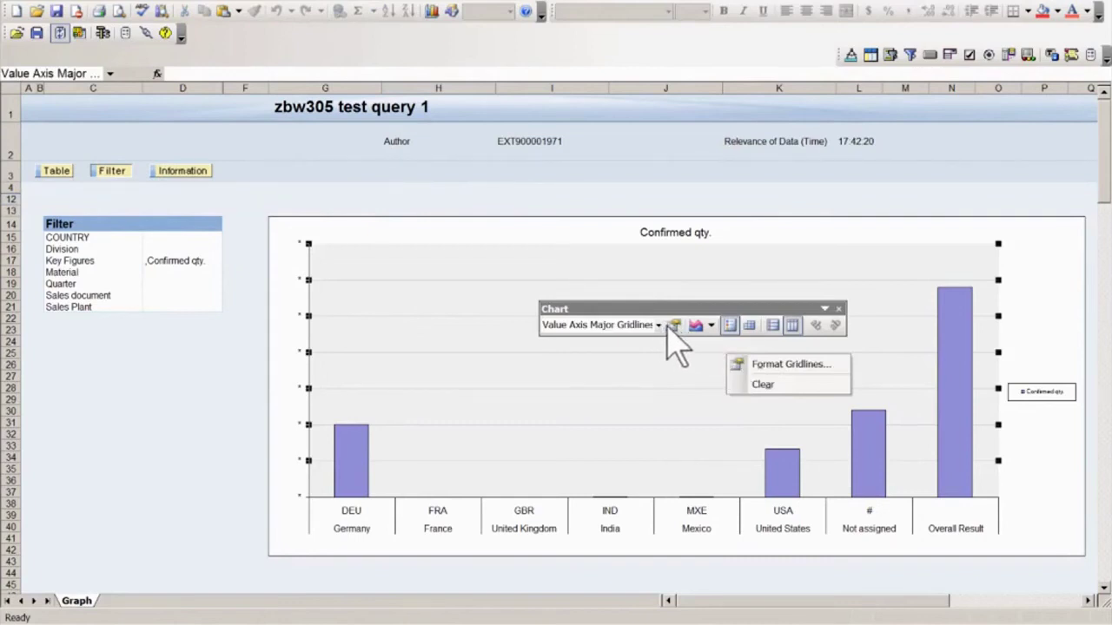
pyautogui.click(1032, 292)
pyautogui.rightClick(1033, 293)
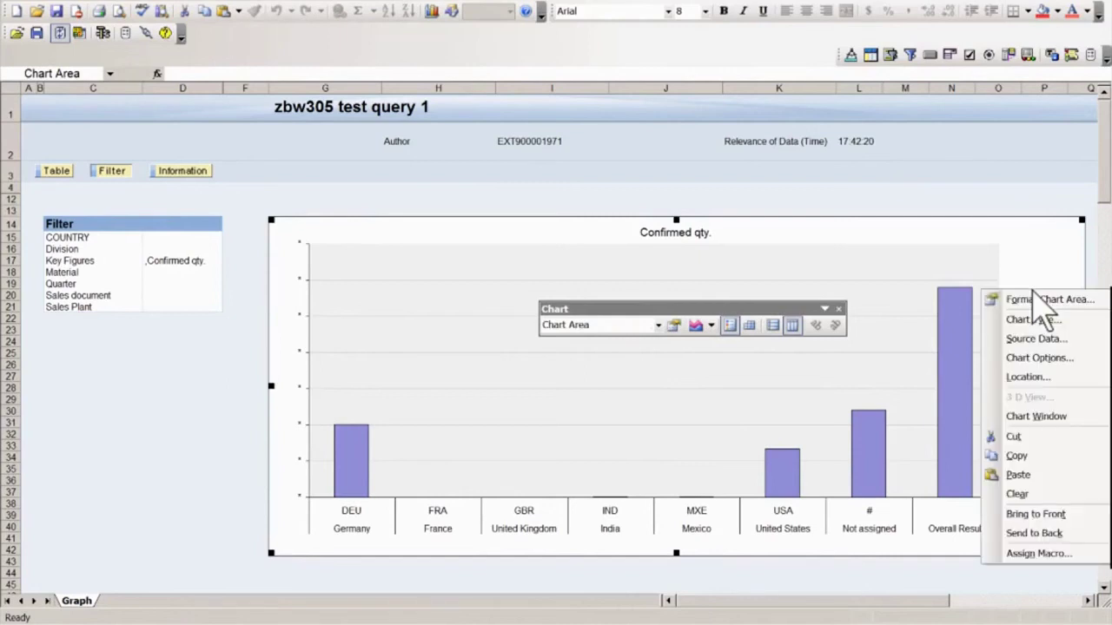
pyautogui.click(1033, 319)
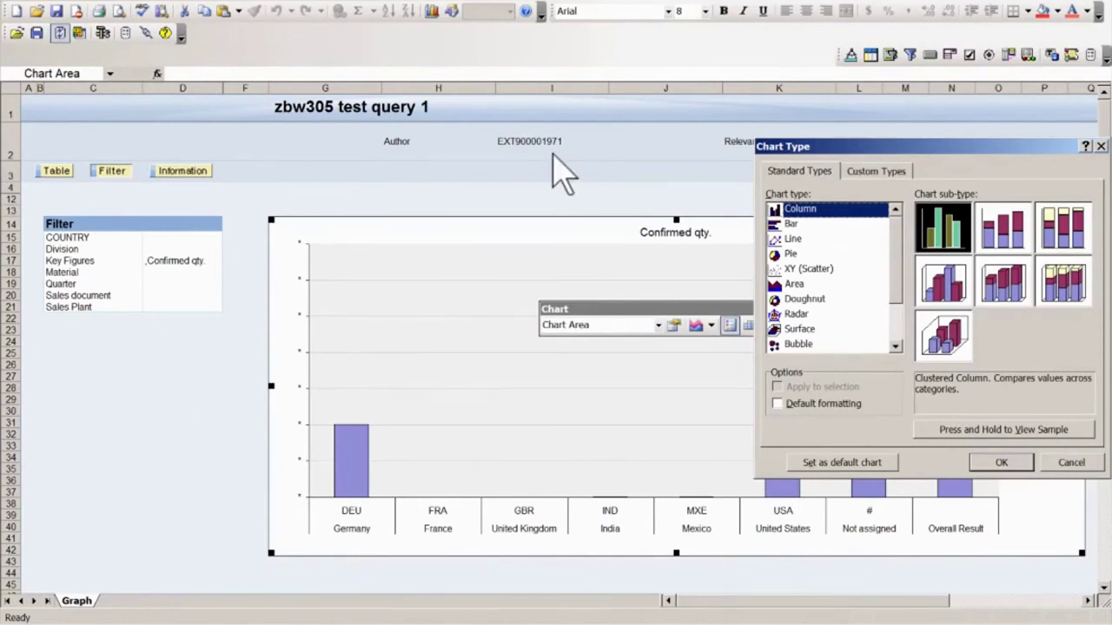
pyautogui.click(790, 254)
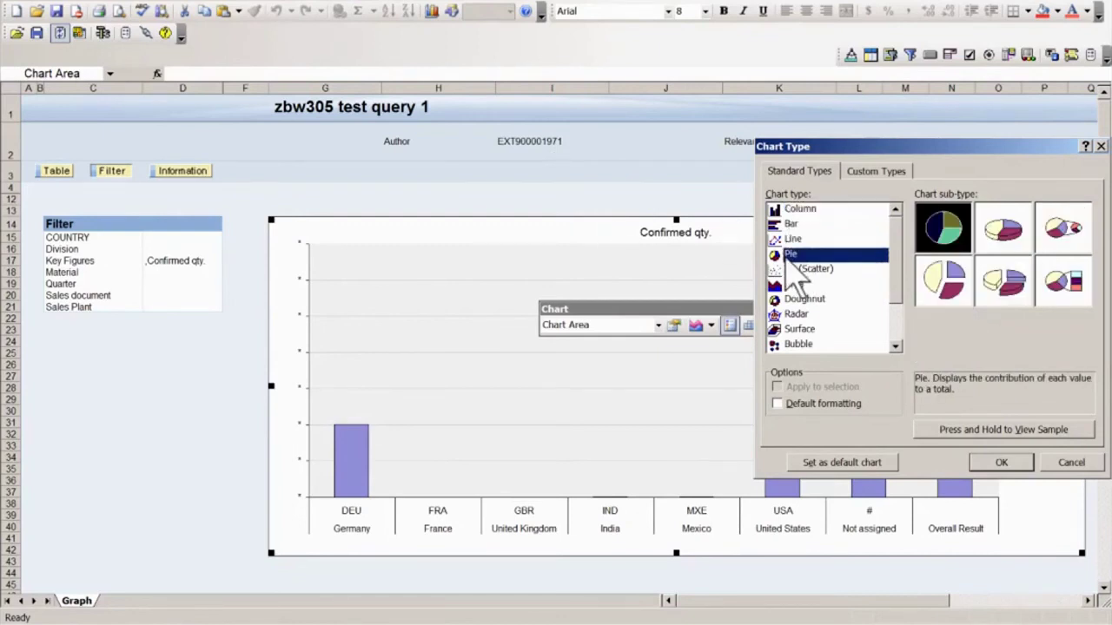
pyautogui.click(999, 434)
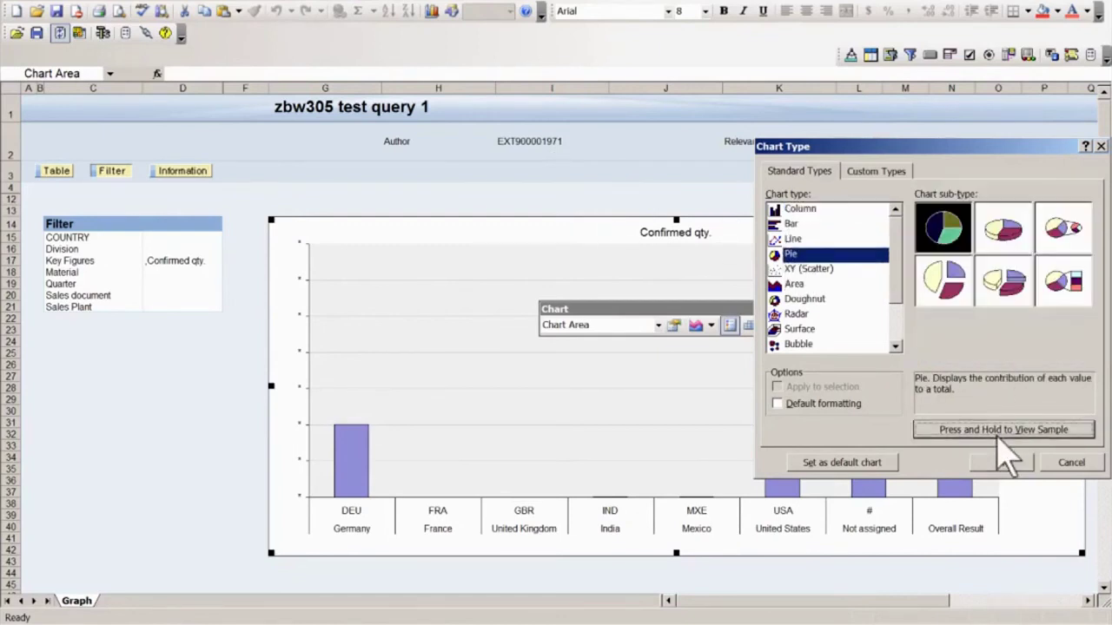
pyautogui.click(997, 462)
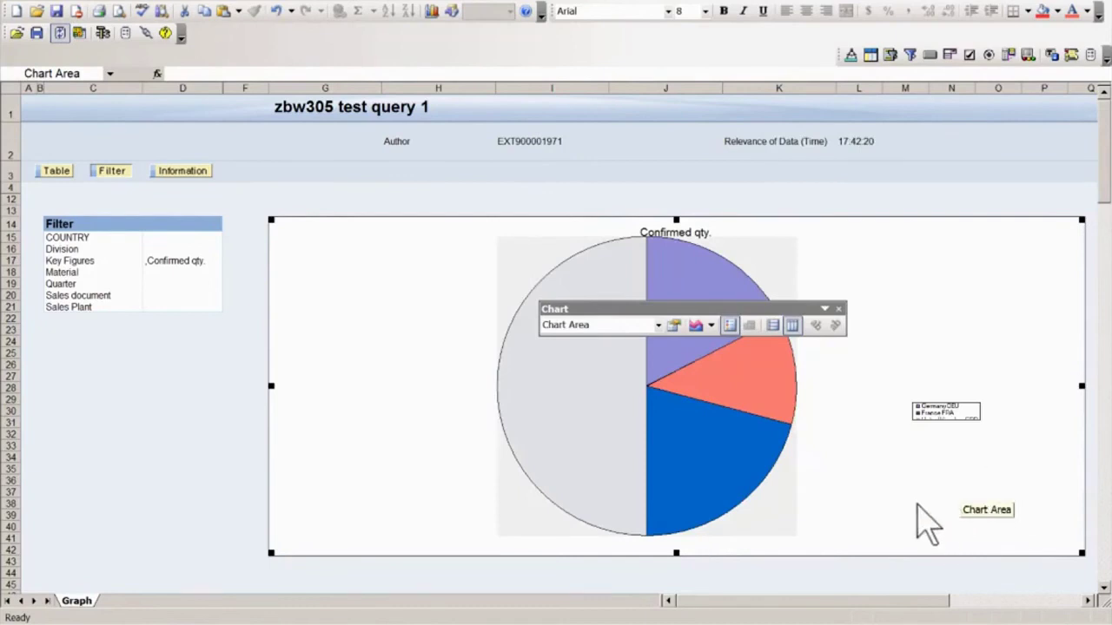
pyautogui.moveTo(721, 395)
pyautogui.moveTo(698, 469)
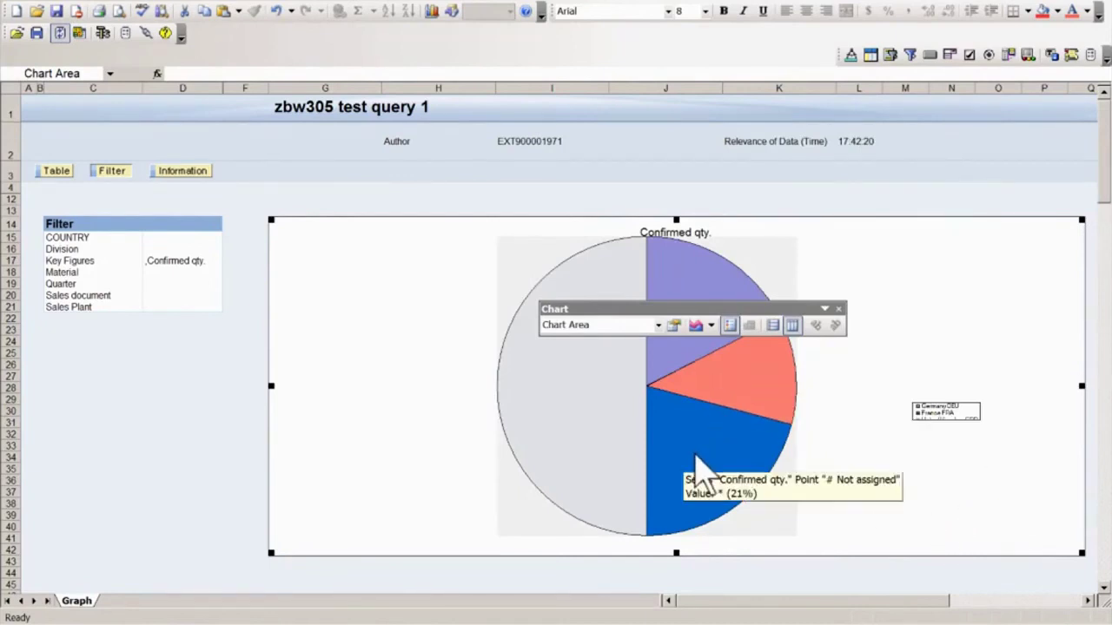
pyautogui.moveTo(563, 443)
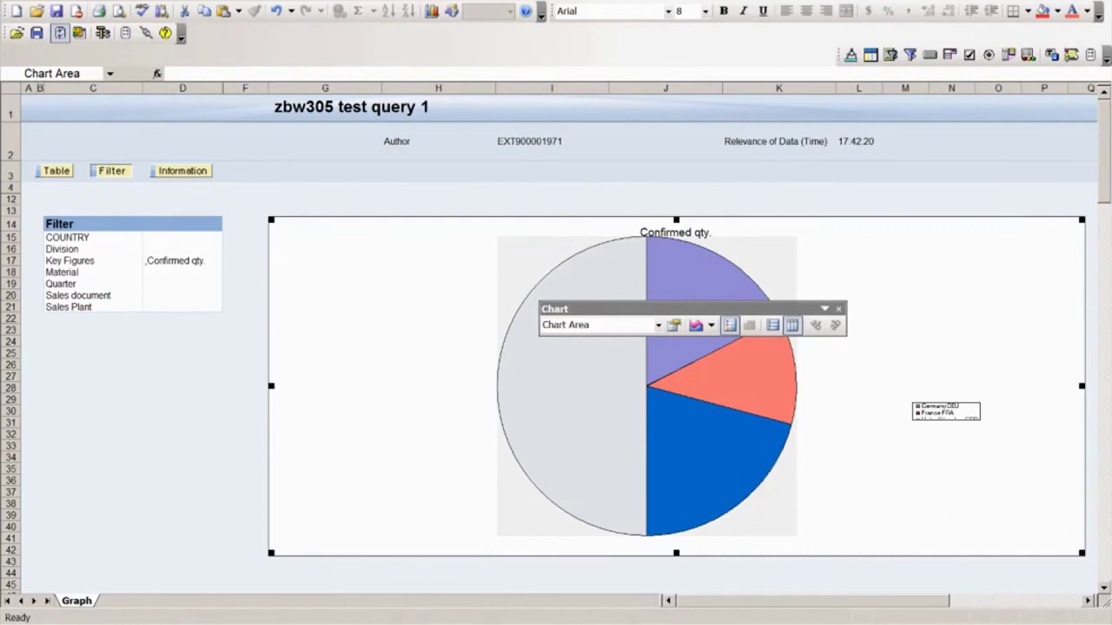
# Step: Return to the Table sheet and show the Information block with InfoProvider ZSD_C01 details
pyautogui.click(55, 171)
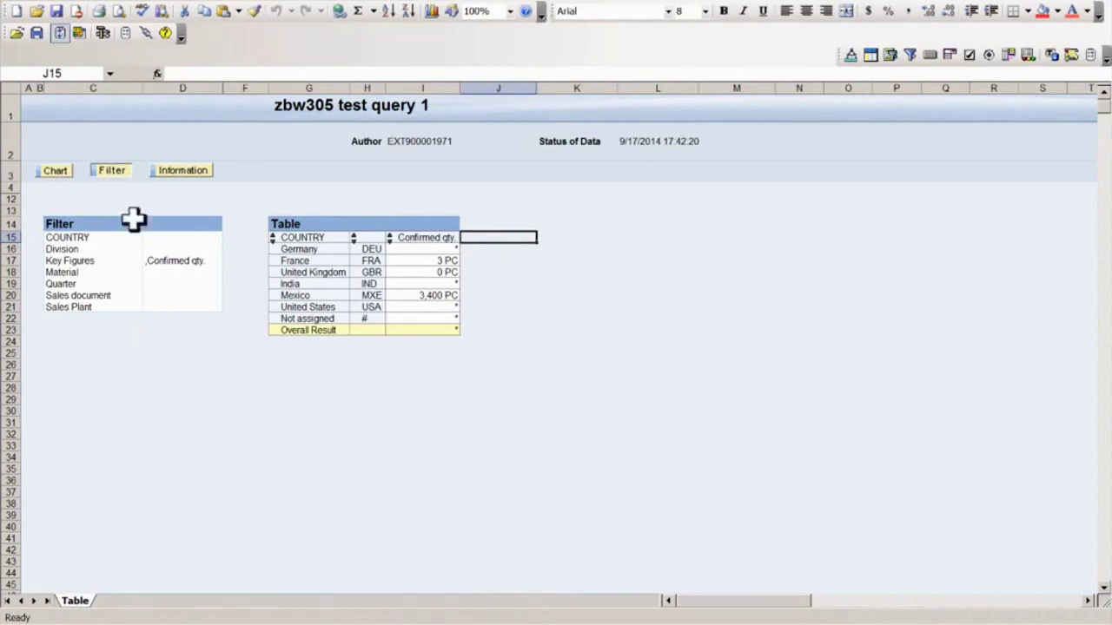
pyautogui.click(180, 171)
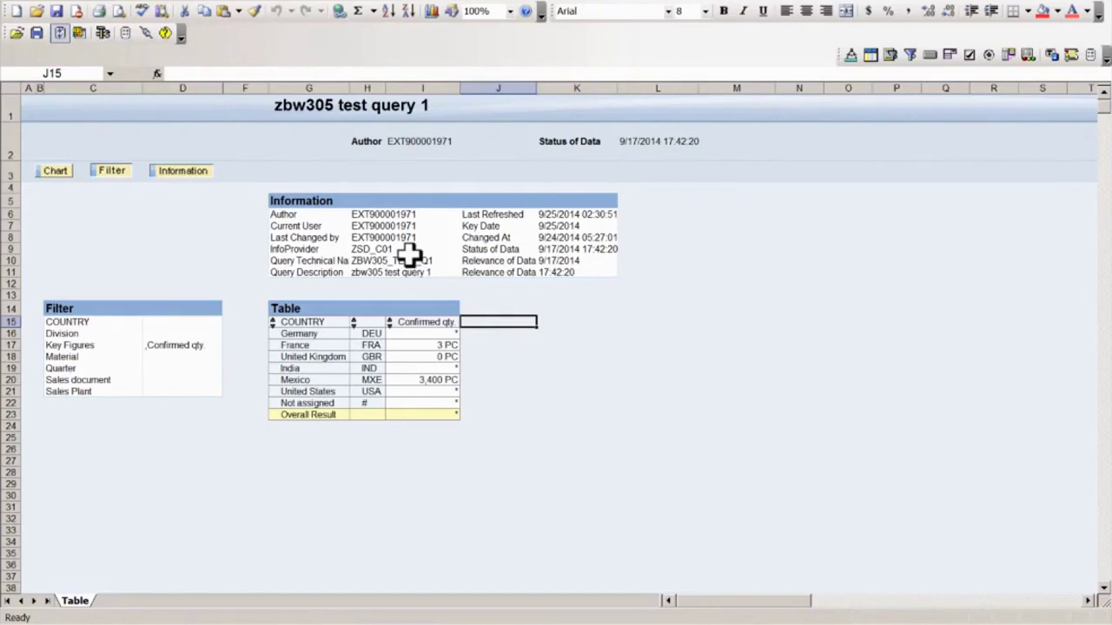
# Step: Display the Confirmed qty. pie chart with the Information block above and Filter hidden
pyautogui.click(154, 172)
pyautogui.click(113, 172)
pyautogui.click(112, 172)
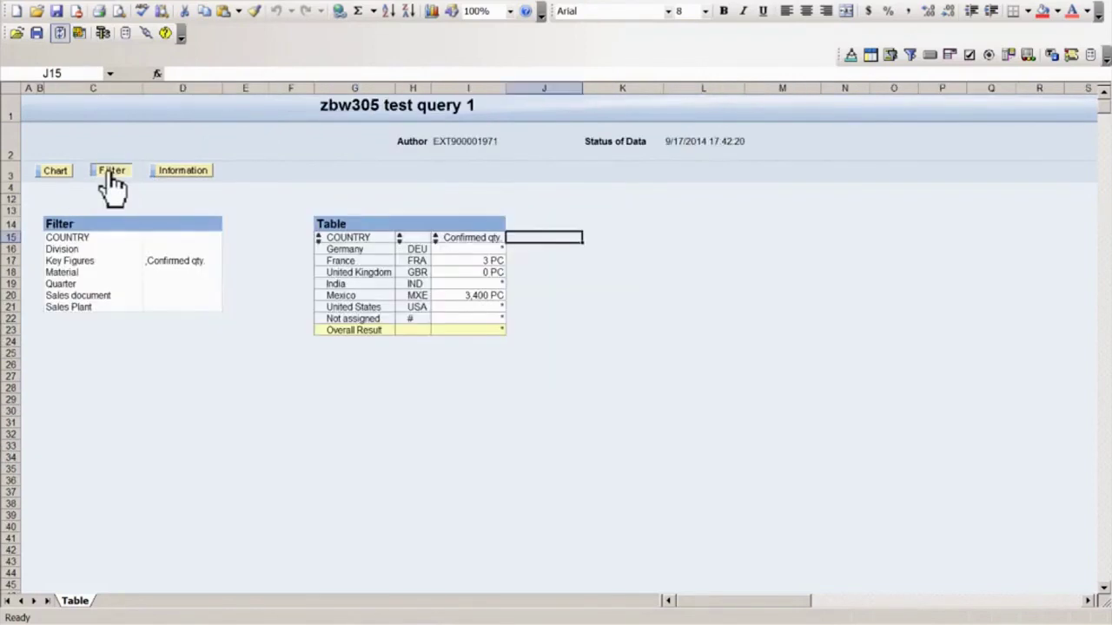
pyautogui.click(68, 172)
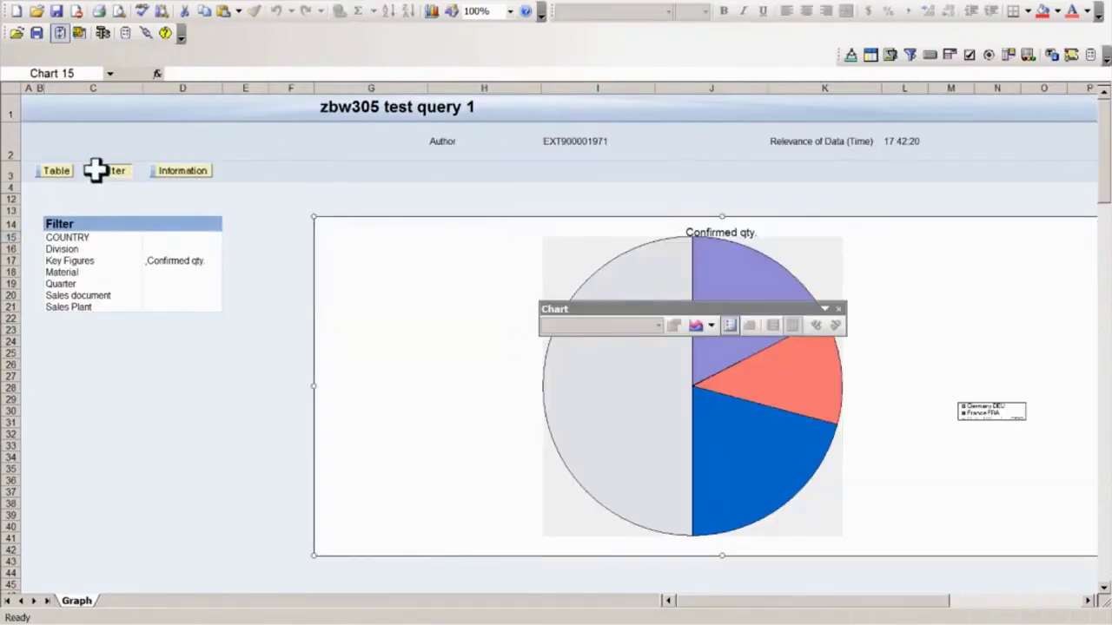
pyautogui.click(198, 172)
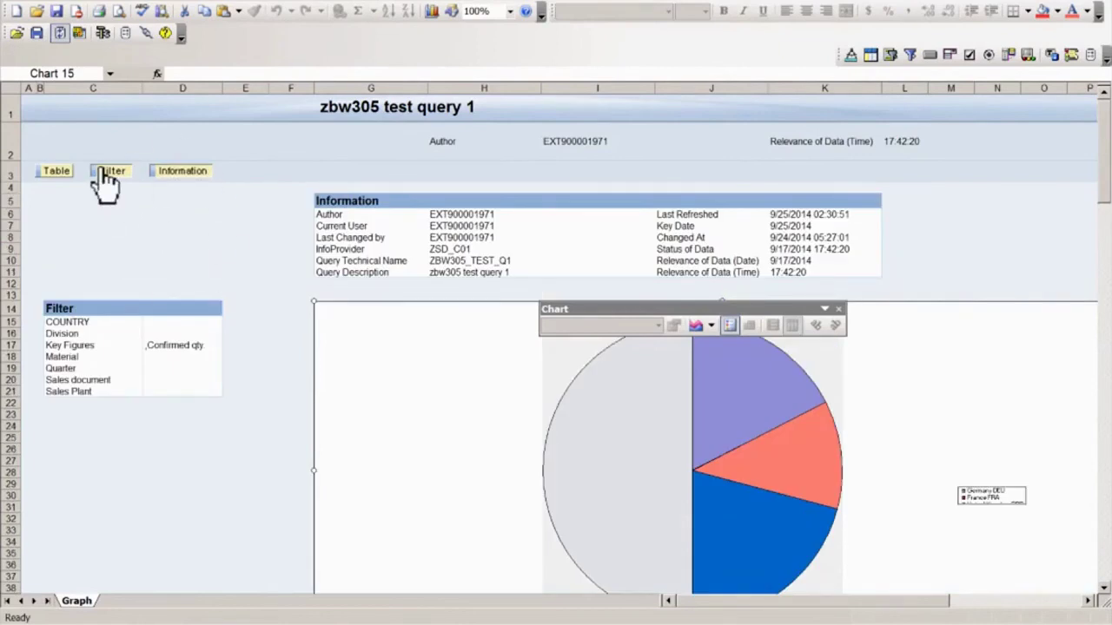
pyautogui.click(108, 172)
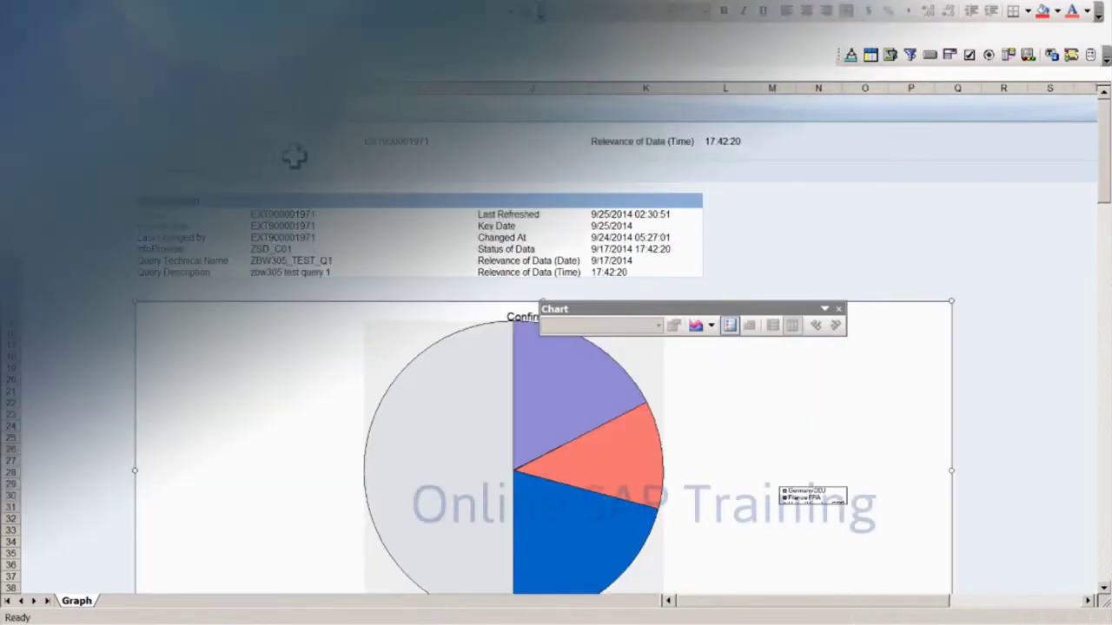